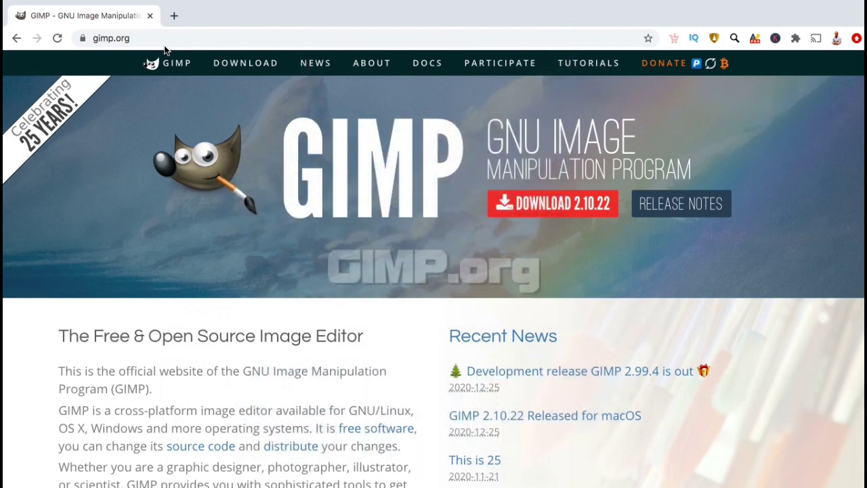
Step: Download the GIMP 2.10.22 macOS installer directly from gimp.org's downloads page
{"action": "left_click", "coordinate": [255, 67]}
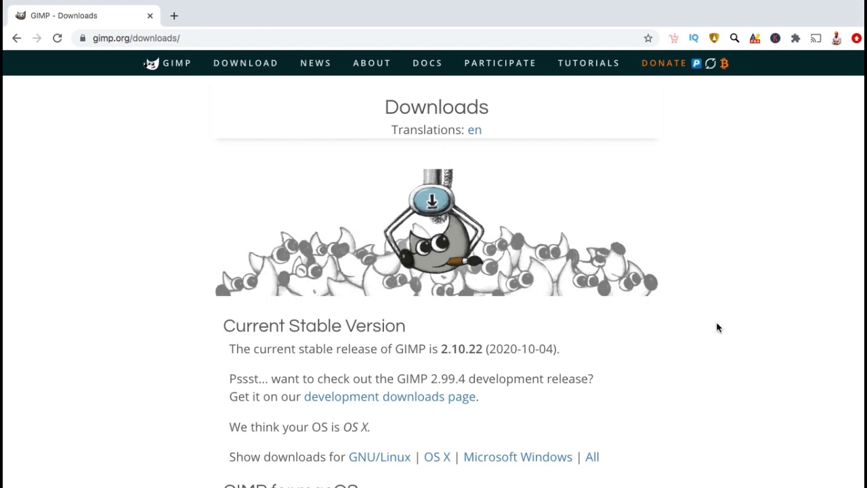
{"action": "scroll", "coordinate": [718, 328], "scroll_direction": "down", "scroll_amount": 1}
{"action": "scroll", "coordinate": [718, 328], "scroll_direction": "down", "scroll_amount": 1}
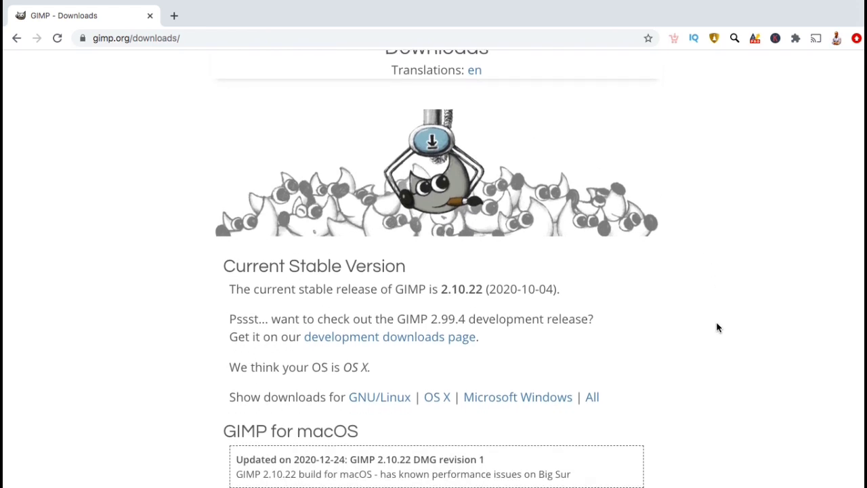
{"action": "scroll", "coordinate": [718, 328], "scroll_direction": "down", "scroll_amount": 2}
{"action": "scroll", "coordinate": [718, 328], "scroll_direction": "down", "scroll_amount": 2}
{"action": "scroll", "coordinate": [718, 328], "scroll_direction": "down", "scroll_amount": 1}
{"action": "scroll", "coordinate": [717, 318], "scroll_direction": "down", "scroll_amount": 1}
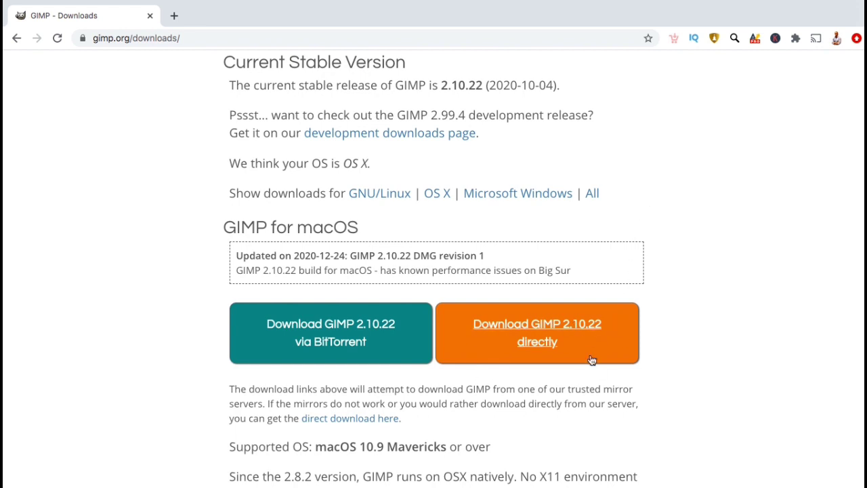
{"action": "left_click", "coordinate": [547, 354]}
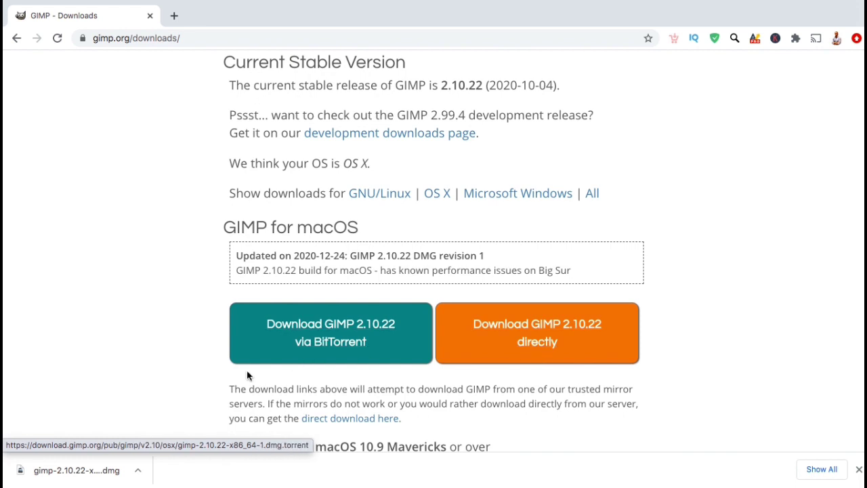
Step: Open the GIMP disk image, copy GIMP-2.10 into Applications, and approve launching it
{"action": "left_click", "coordinate": [137, 469]}
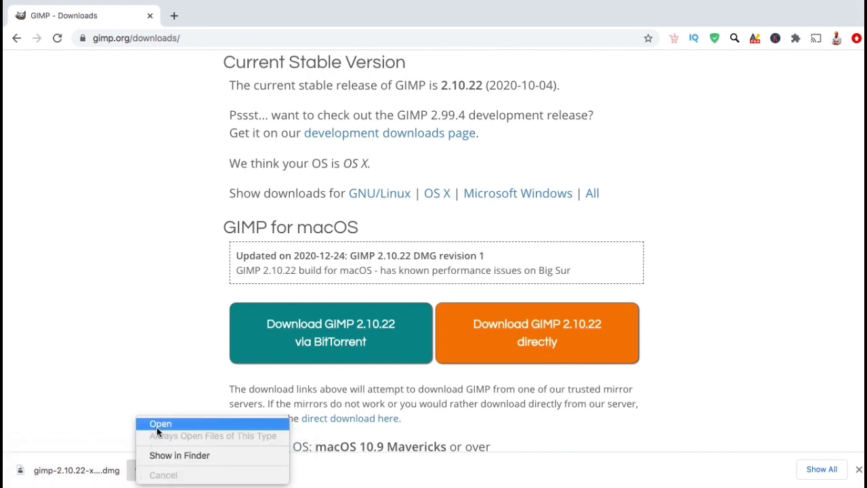
{"action": "left_click", "coordinate": [160, 424]}
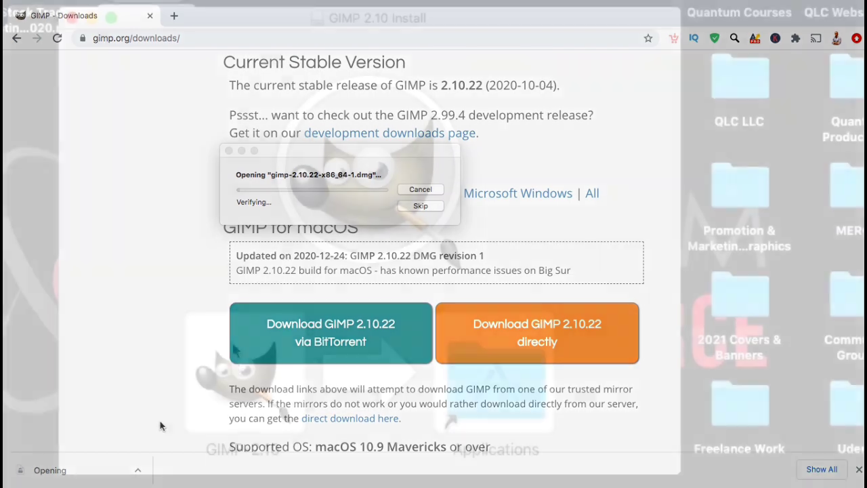
{"action": "mouse_move", "coordinate": [244, 376]}
{"action": "left_mouse_down"}
{"action": "mouse_move", "coordinate": [458, 371]}
{"action": "mouse_move", "coordinate": [464, 384]}
{"action": "left_mouse_up"}
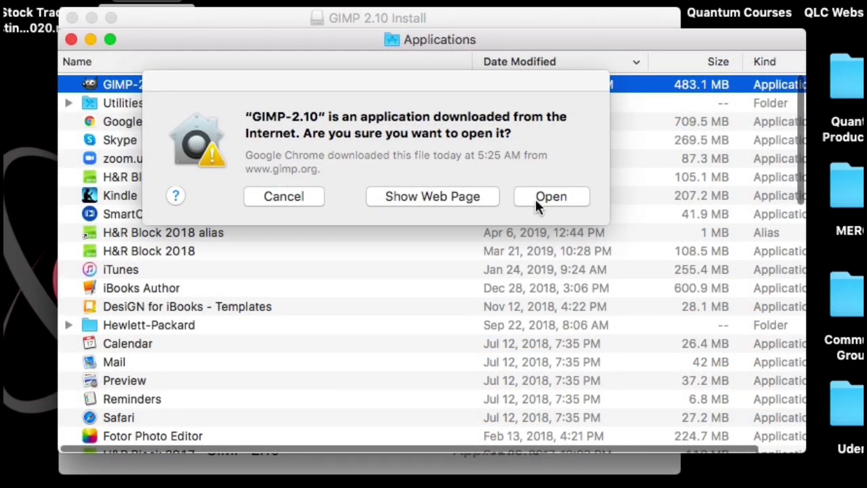
{"action": "left_click", "coordinate": [535, 199]}
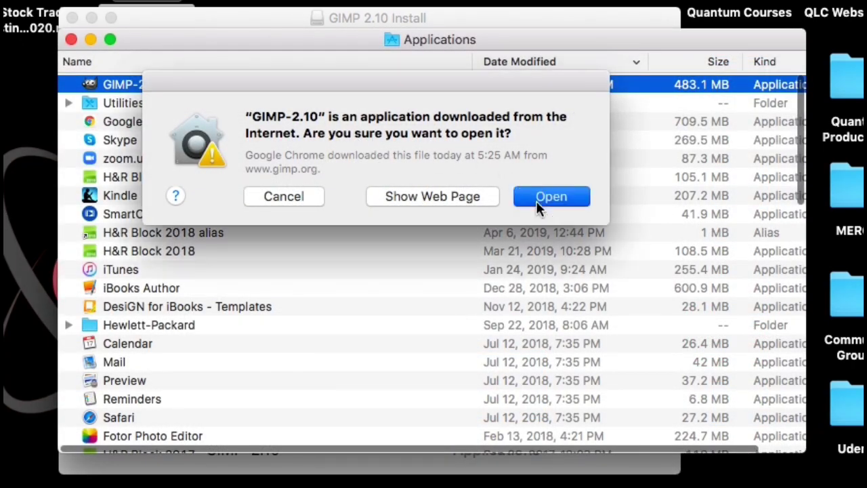
{"action": "left_click", "coordinate": [535, 197]}
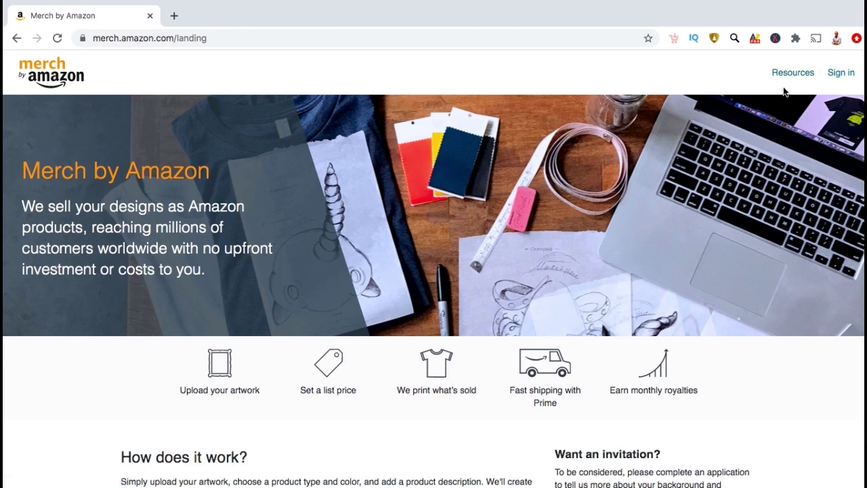
Step: From Resources > product templates, download the 4500×5400 px GIMP t-shirt template
{"action": "left_click", "coordinate": [800, 80]}
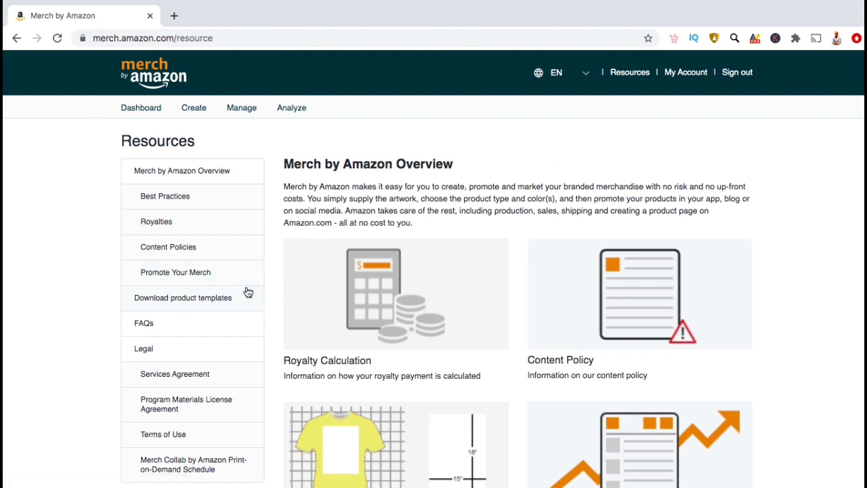
{"action": "left_click", "coordinate": [156, 305]}
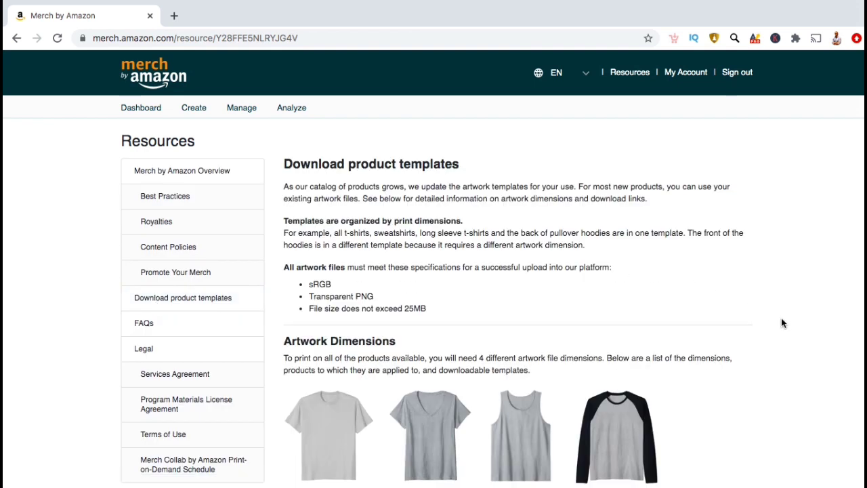
{"action": "scroll", "coordinate": [781, 323], "scroll_direction": "down", "scroll_amount": 1}
{"action": "scroll", "coordinate": [781, 323], "scroll_direction": "down", "scroll_amount": 2}
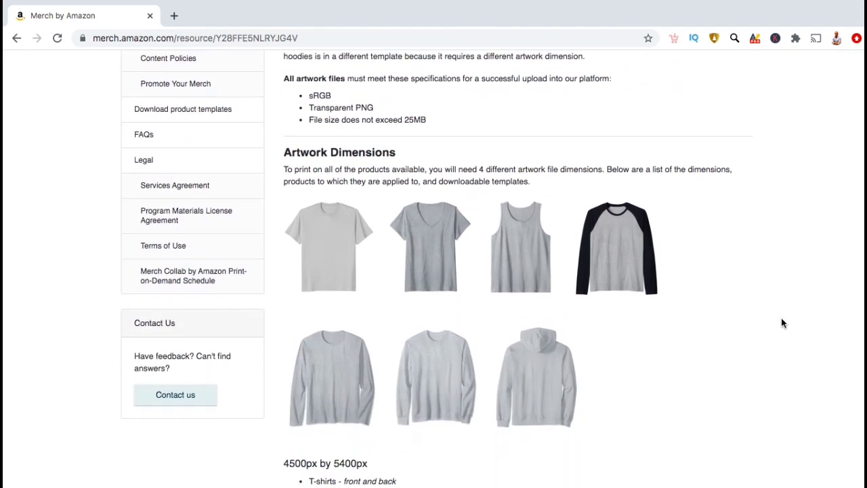
{"action": "scroll", "coordinate": [781, 323], "scroll_direction": "down", "scroll_amount": 1}
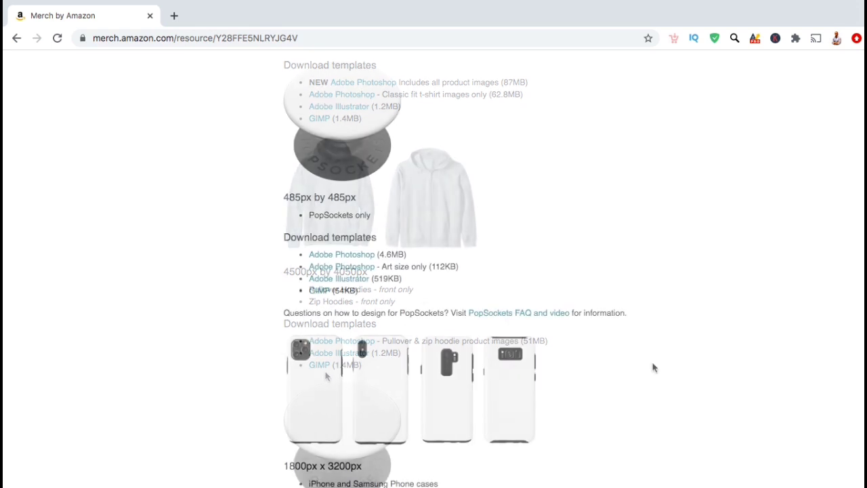
{"action": "scroll", "coordinate": [654, 367], "scroll_direction": "down", "scroll_amount": 1}
{"action": "scroll", "coordinate": [654, 367], "scroll_direction": "down", "scroll_amount": 1}
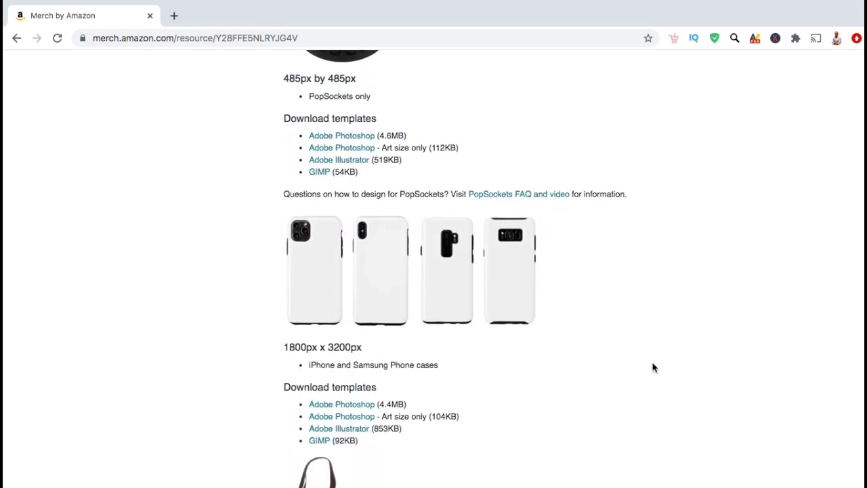
{"action": "scroll", "coordinate": [654, 367], "scroll_direction": "down", "scroll_amount": 2}
{"action": "scroll", "coordinate": [653, 368], "scroll_direction": "down", "scroll_amount": 1}
{"action": "scroll", "coordinate": [654, 368], "scroll_direction": "down", "scroll_amount": 2}
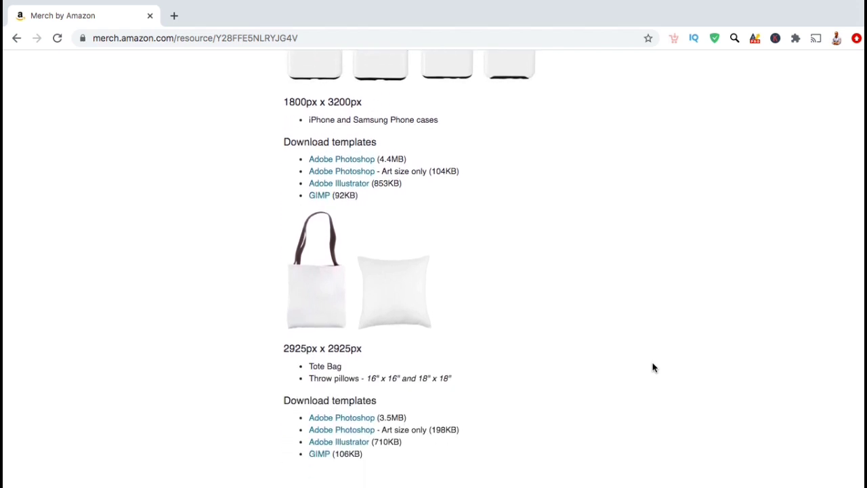
{"action": "scroll", "coordinate": [654, 367], "scroll_direction": "down", "scroll_amount": 1}
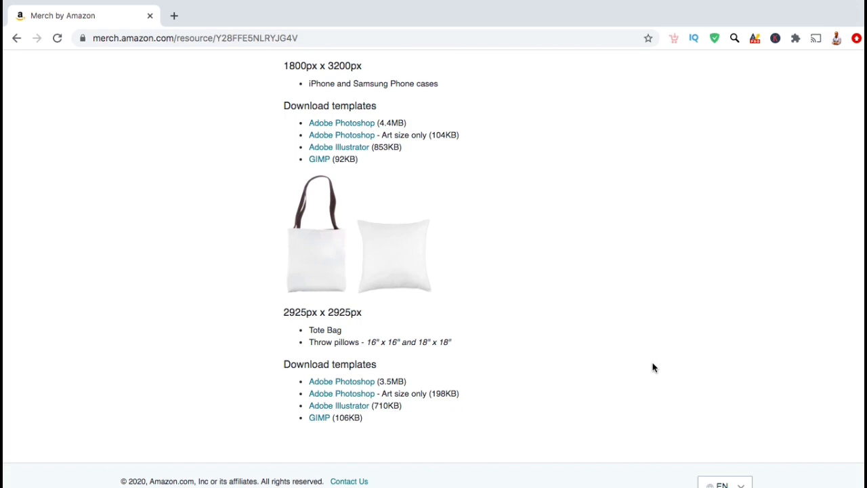
{"action": "scroll", "coordinate": [439, 399], "scroll_direction": "up", "scroll_amount": 10}
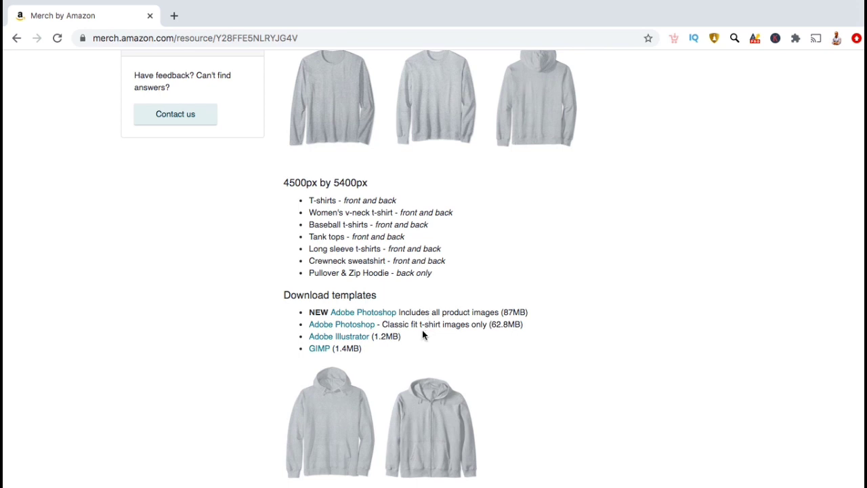
{"action": "left_click", "coordinate": [323, 357]}
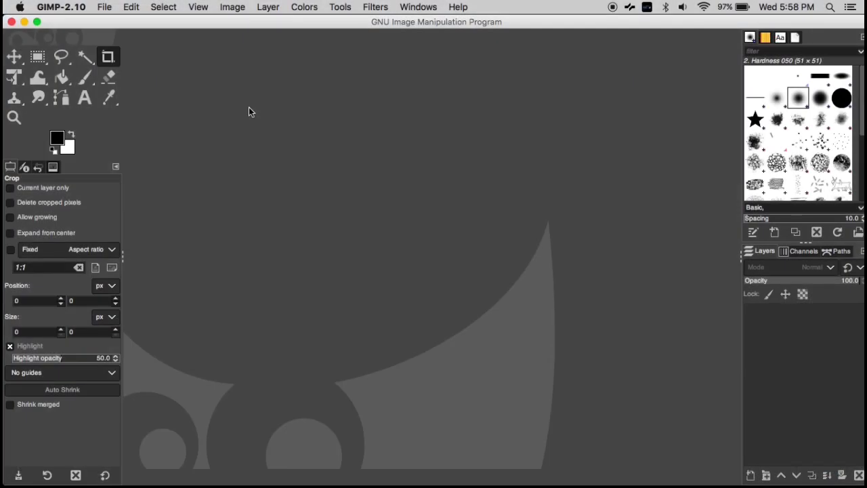
Step: Open T-shirt_template-Merch_by_AMZN .xcf from Recently Used
{"action": "left_click", "coordinate": [110, 10]}
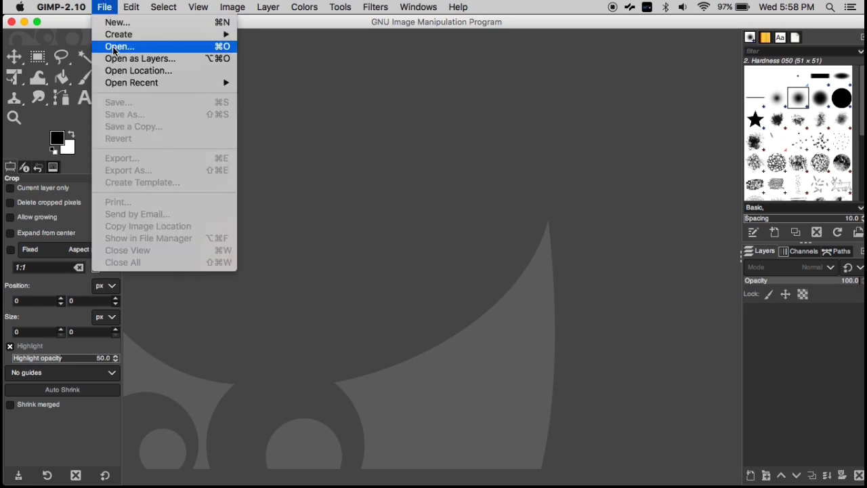
{"action": "left_click", "coordinate": [113, 47]}
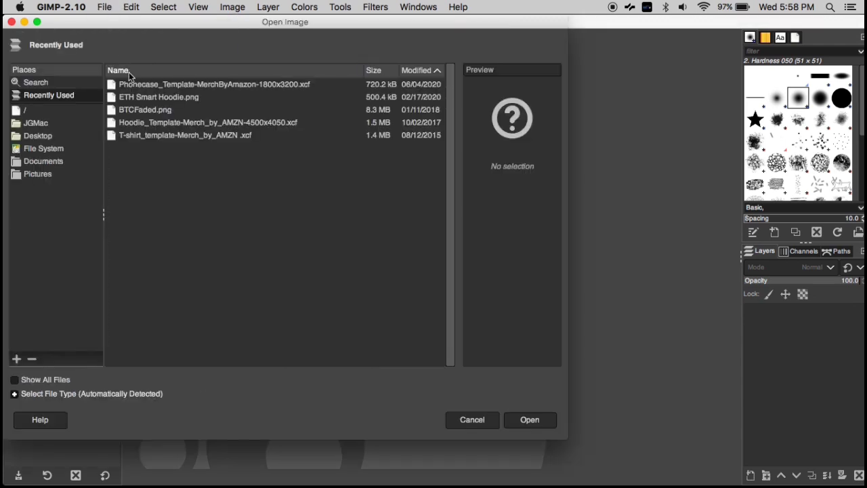
{"action": "double_click", "coordinate": [157, 135]}
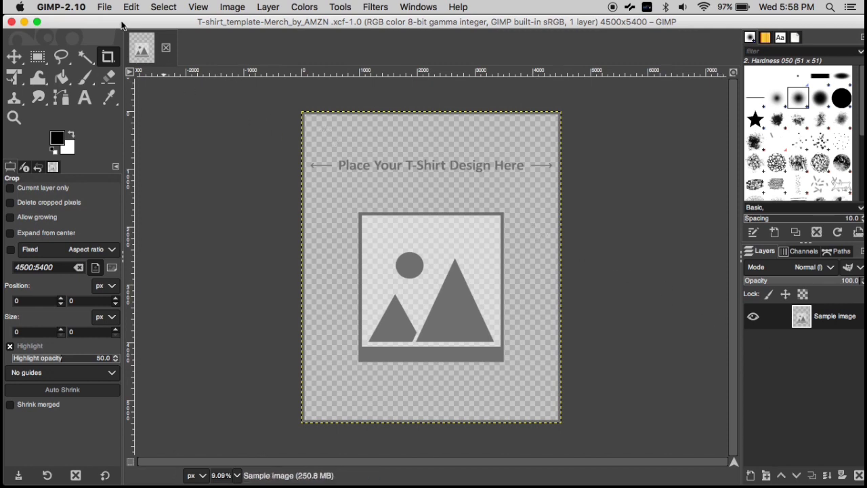
Step: Add 'Placeit, Canva, Merch - YT Covers (4).png' from Downloads as a new layer
{"action": "left_click", "coordinate": [107, 8]}
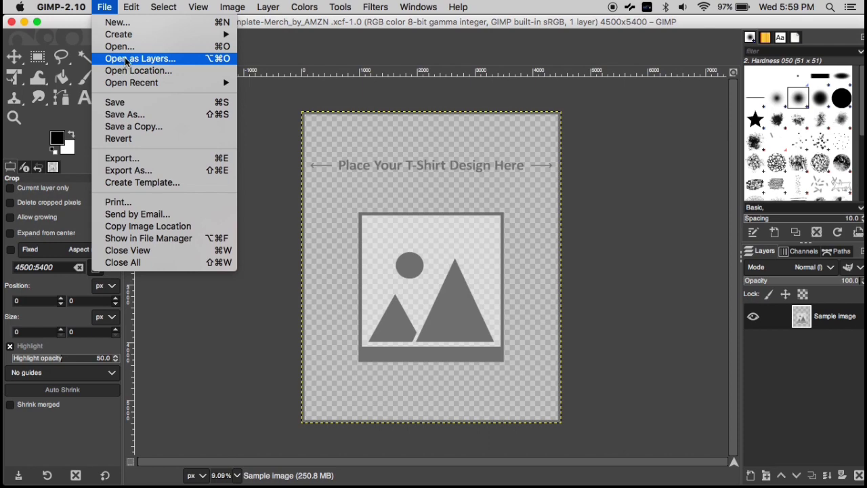
{"action": "left_click", "coordinate": [126, 60]}
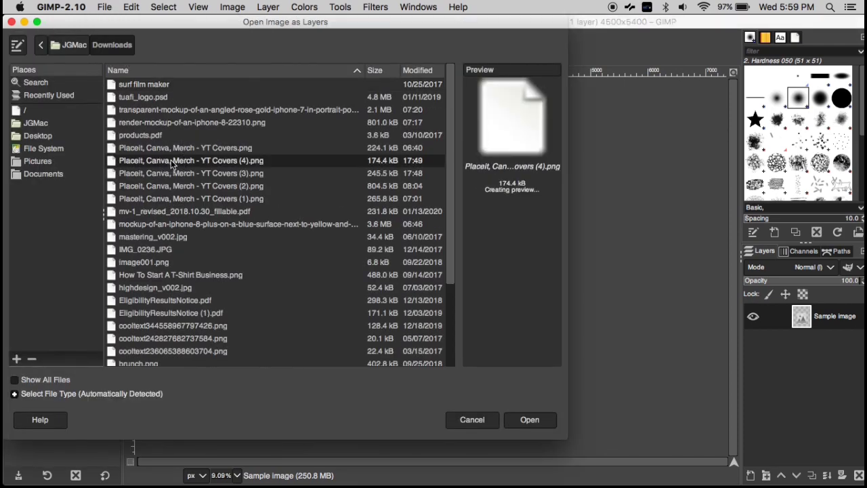
{"action": "double_click", "coordinate": [170, 161]}
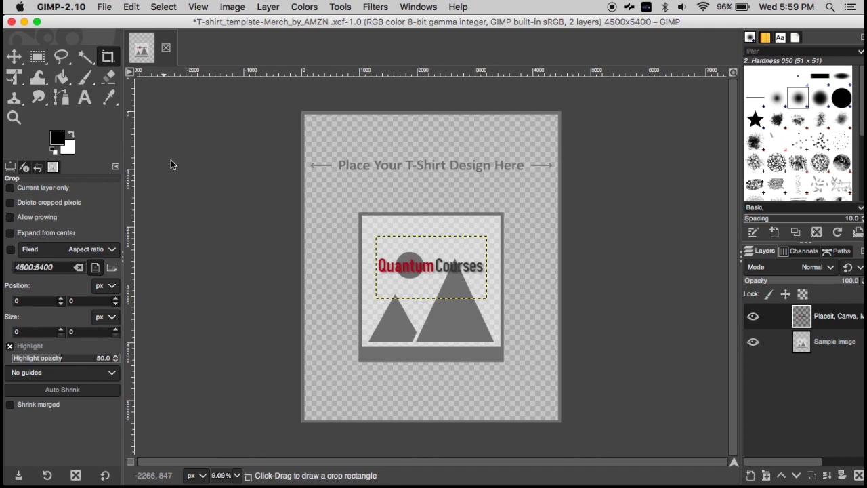
Step: Nudge the Quantum Courses logo upward and draw a rectangular selection around its text
{"action": "left_click", "coordinate": [14, 57]}
{"action": "mouse_move", "coordinate": [430, 267]}
{"action": "left_mouse_down"}
{"action": "mouse_move", "coordinate": [431, 189]}
{"action": "mouse_move", "coordinate": [432, 254]}
{"action": "left_mouse_up"}
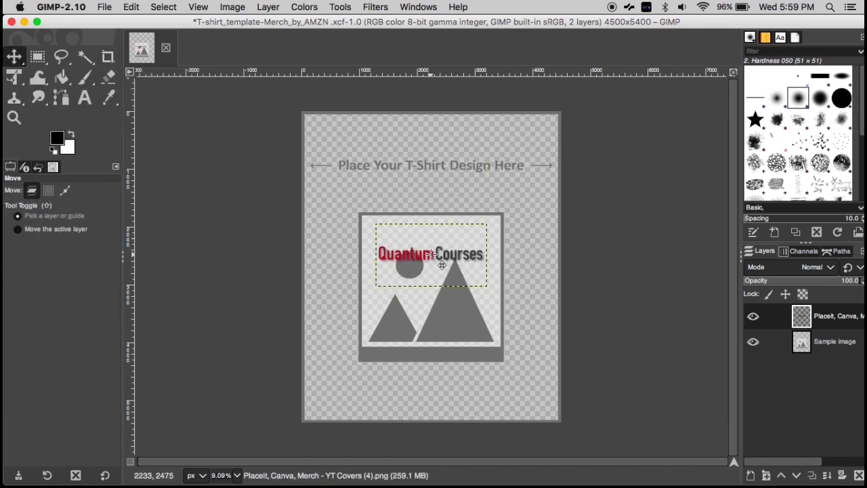
{"action": "left_click", "coordinate": [38, 57]}
{"action": "mouse_move", "coordinate": [385, 296]}
{"action": "left_mouse_down"}
{"action": "mouse_move", "coordinate": [466, 245]}
{"action": "mouse_move", "coordinate": [494, 251]}
{"action": "left_mouse_up"}
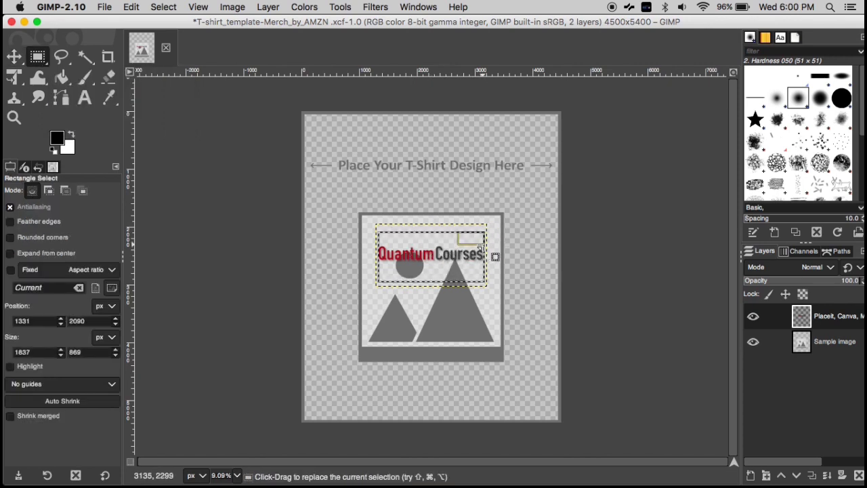
Step: Try freehand and by-colour selections of the lettering, ending with the Crop tool
{"action": "left_click", "coordinate": [68, 59]}
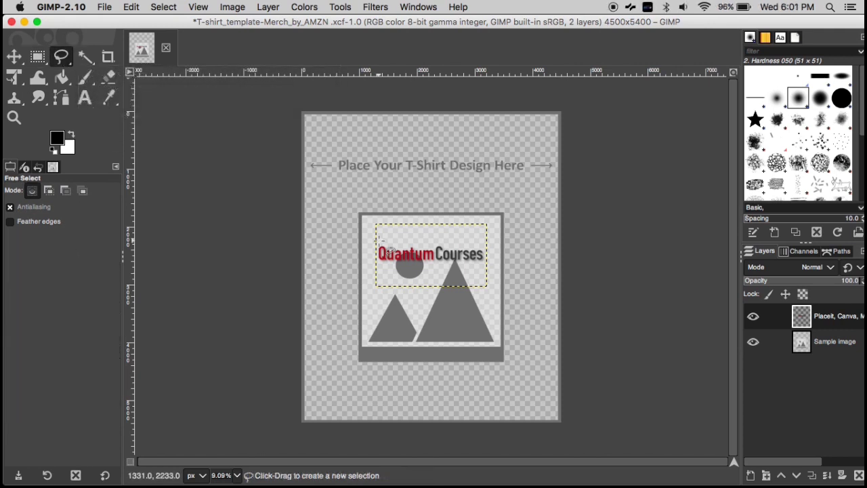
{"action": "left_click_drag", "start_coordinate": [378, 251], "coordinate": [444, 258]}
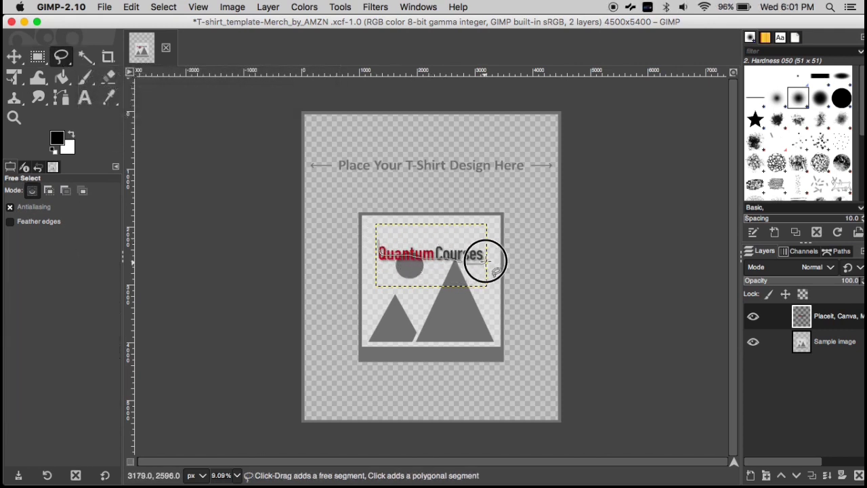
{"action": "left_click_drag", "start_coordinate": [444, 258], "coordinate": [381, 240]}
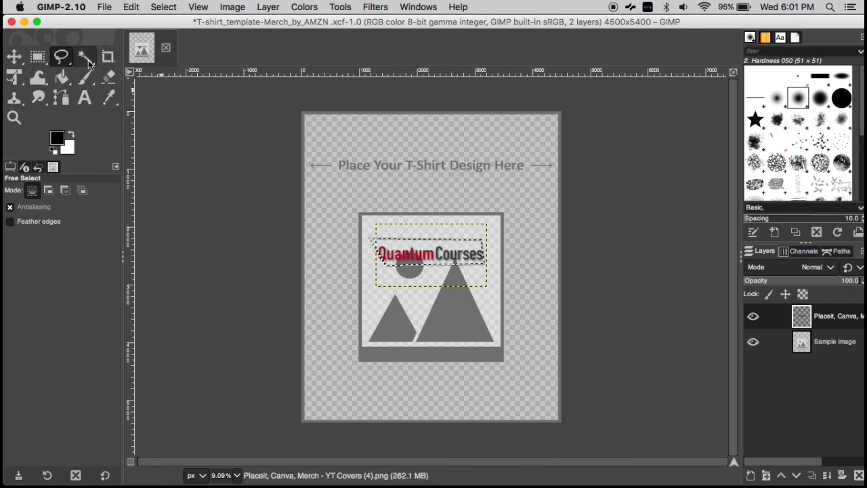
{"action": "left_click", "coordinate": [87, 60]}
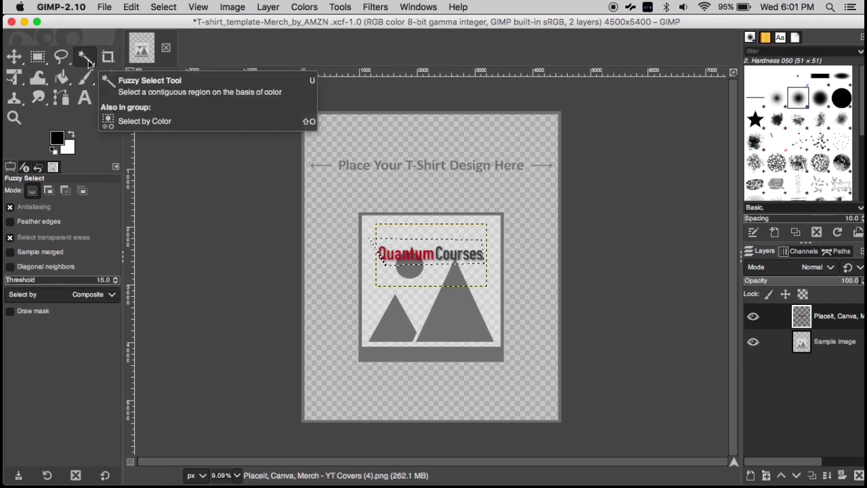
{"action": "left_click", "coordinate": [398, 253]}
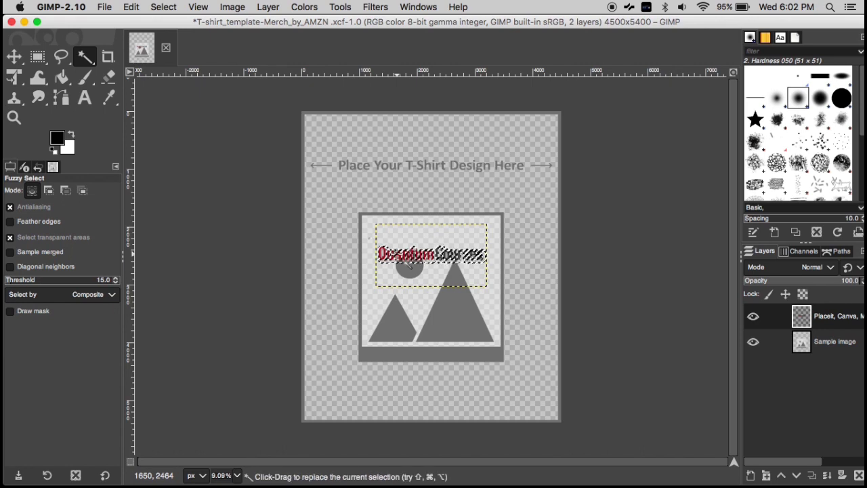
{"action": "left_click", "coordinate": [106, 61]}
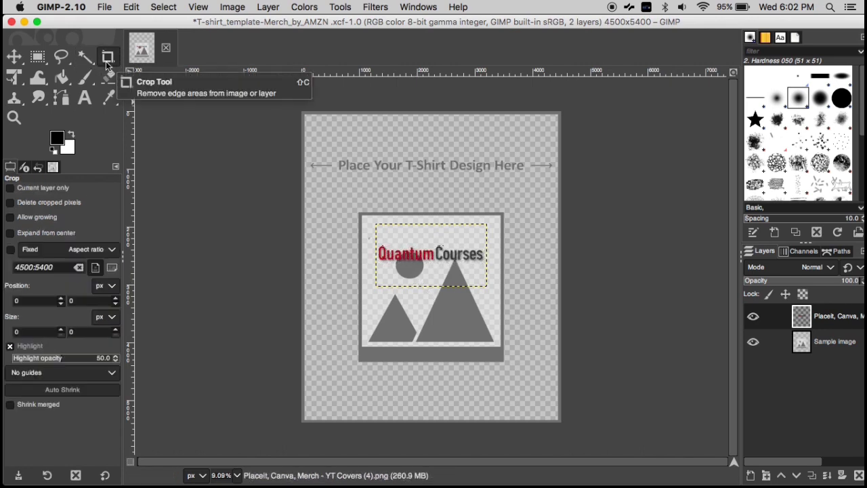
{"action": "left_click_drag", "start_coordinate": [422, 236], "coordinate": [425, 254]}
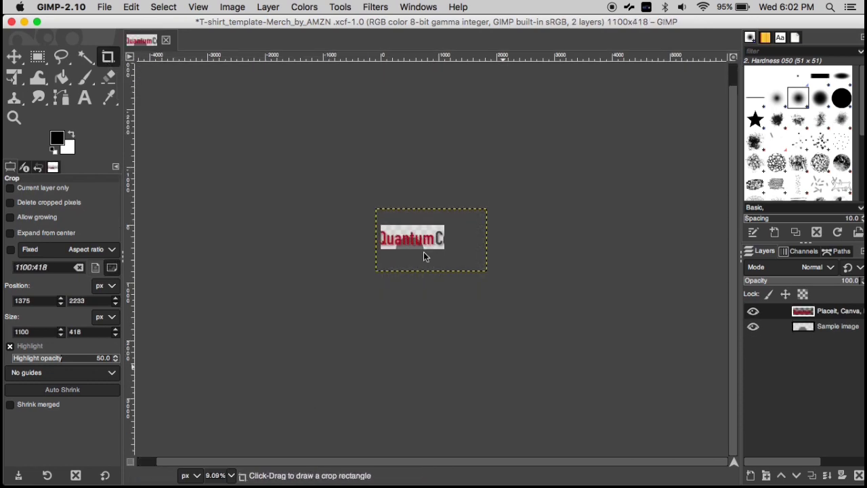
{"action": "left_click", "coordinate": [547, 336]}
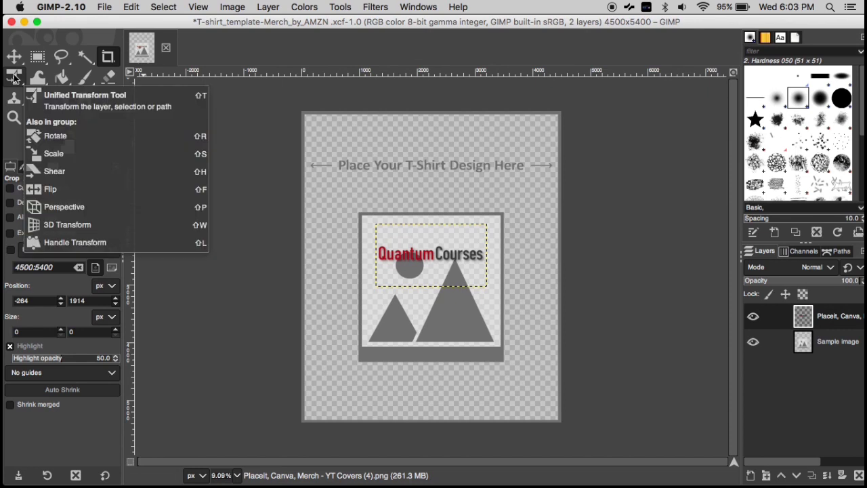
{"action": "left_click", "coordinate": [13, 78]}
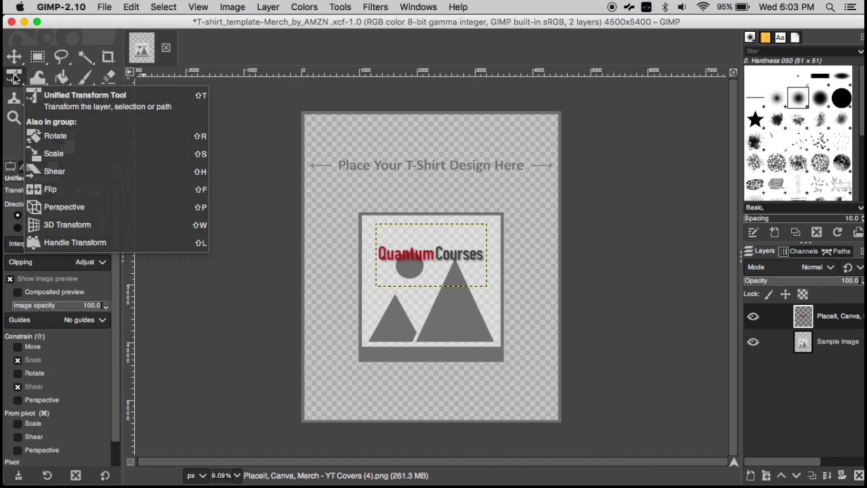
{"action": "left_click", "coordinate": [408, 255]}
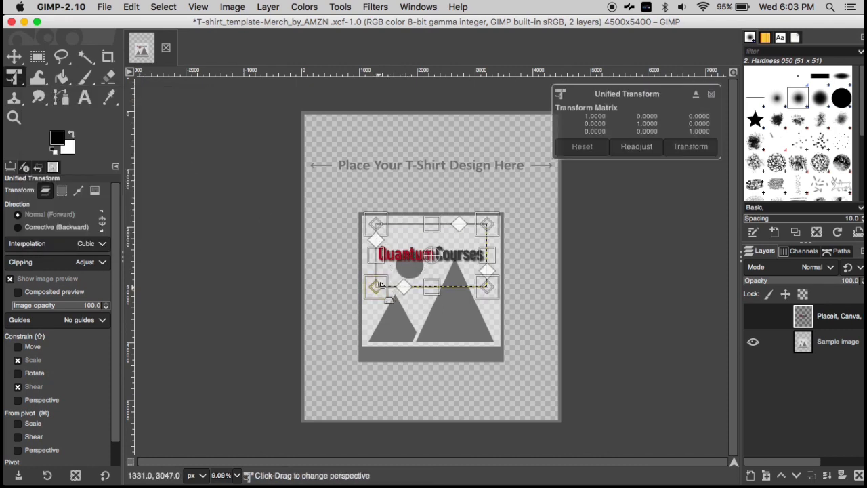
{"action": "left_click_drag", "start_coordinate": [377, 285], "coordinate": [342, 315]}
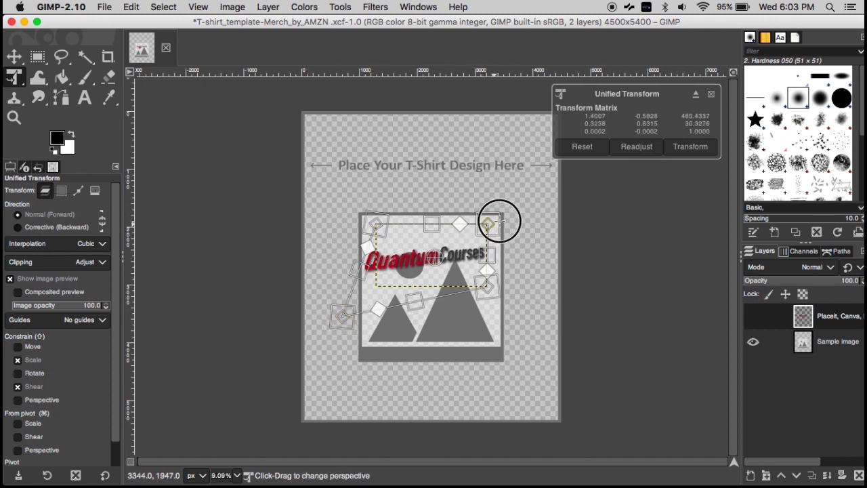
{"action": "left_click_drag", "start_coordinate": [486, 223], "coordinate": [500, 217]}
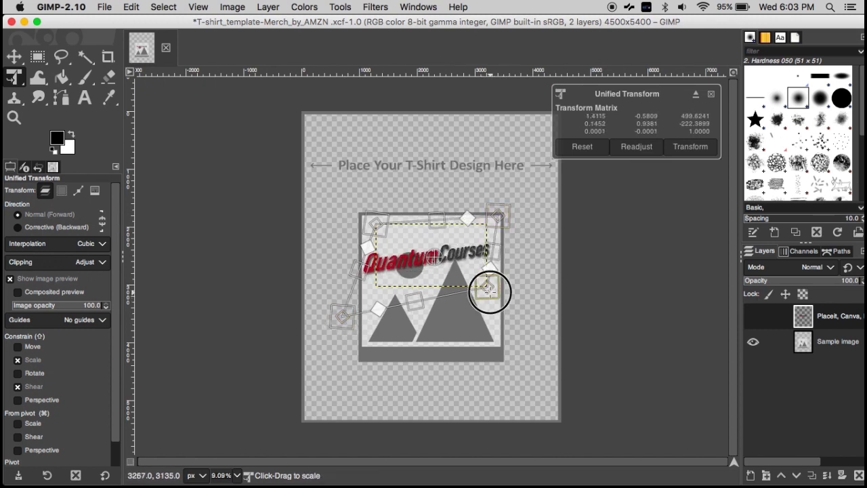
{"action": "left_click_drag", "start_coordinate": [490, 290], "coordinate": [522, 326]}
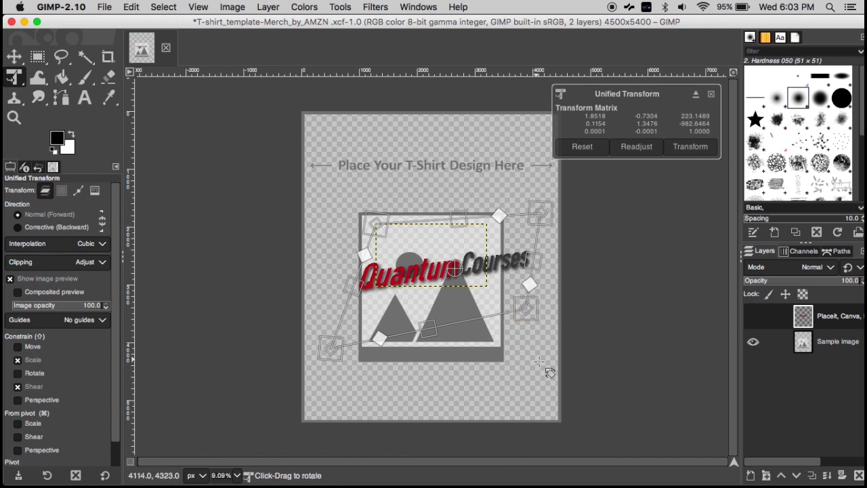
{"action": "key", "text": "Escape"}
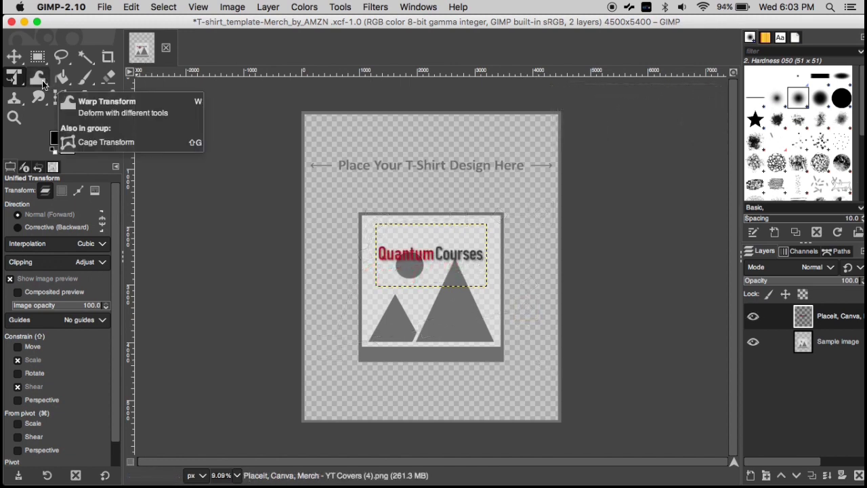
{"action": "left_click", "coordinate": [39, 78]}
{"action": "left_click_drag", "start_coordinate": [386, 263], "coordinate": [398, 269]}
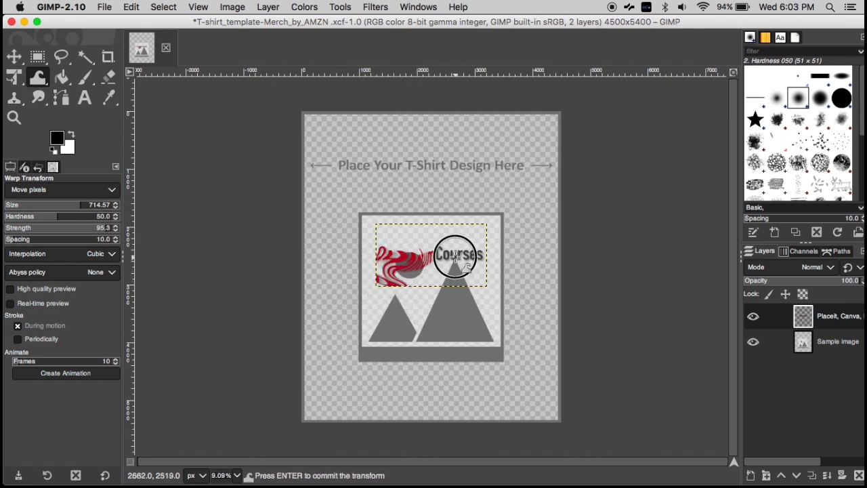
{"action": "mouse_move", "coordinate": [399, 268]}
{"action": "left_mouse_down"}
{"action": "mouse_move", "coordinate": [431, 230]}
{"action": "mouse_move", "coordinate": [407, 272]}
{"action": "left_mouse_up"}
{"action": "key", "text": "ctrl+z"}
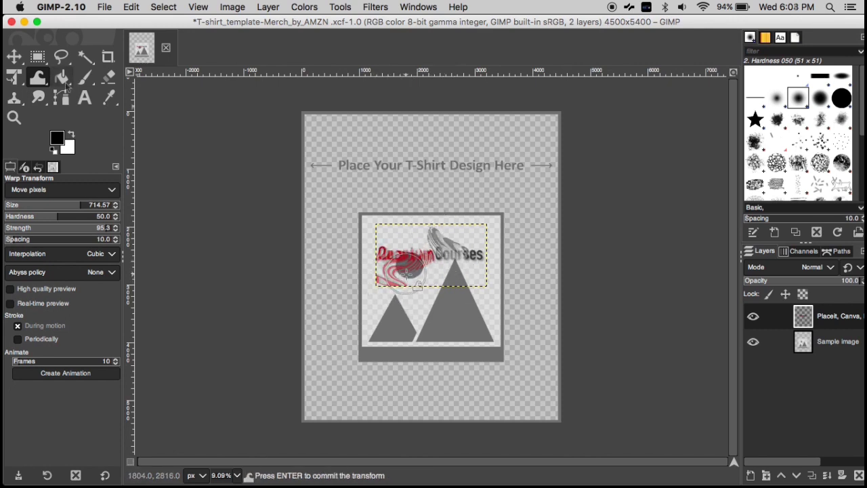
{"action": "left_click", "coordinate": [65, 83]}
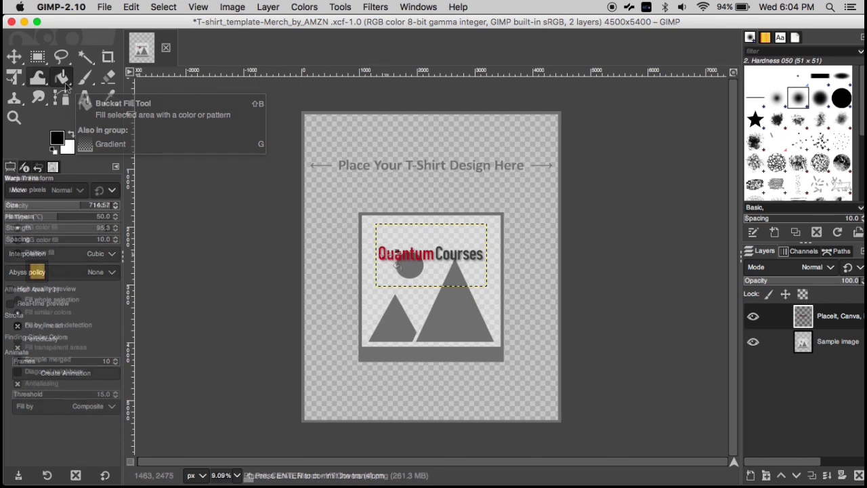
{"action": "left_click", "coordinate": [399, 255]}
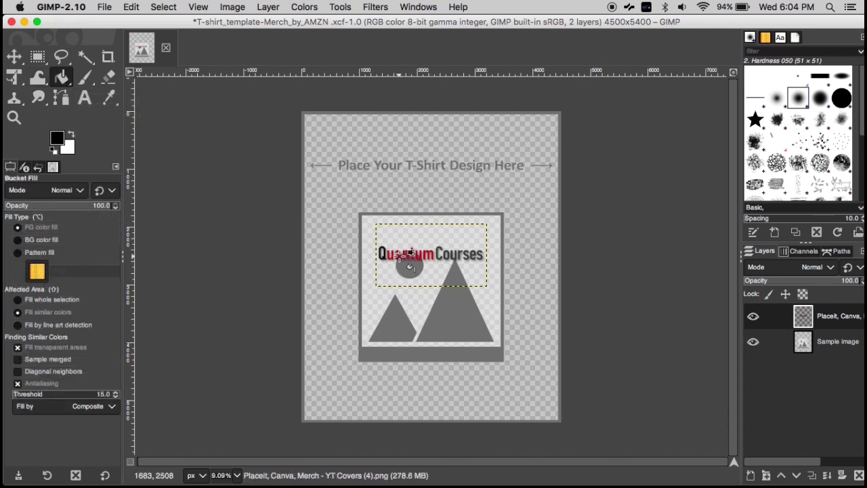
{"action": "left_click", "coordinate": [409, 254]}
{"action": "key", "text": "ctrl+z"}
{"action": "left_click", "coordinate": [86, 81]}
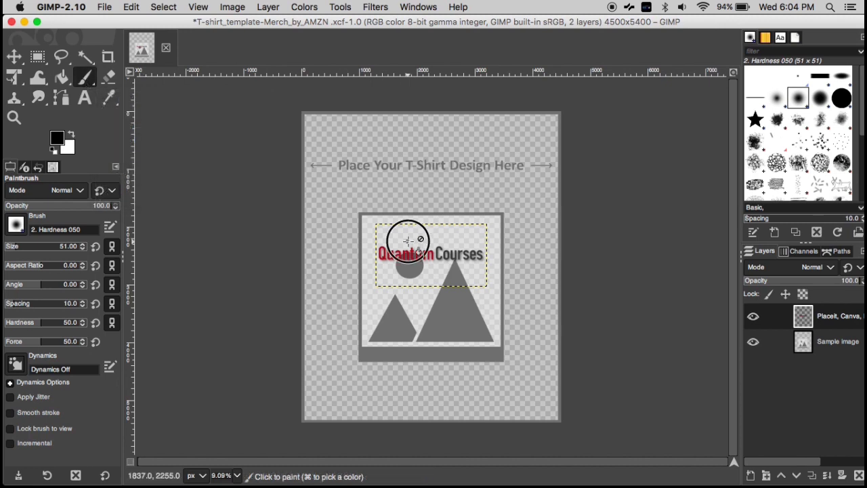
{"action": "left_click_drag", "start_coordinate": [407, 238], "coordinate": [446, 235]}
{"action": "key", "text": "ctrl+z"}
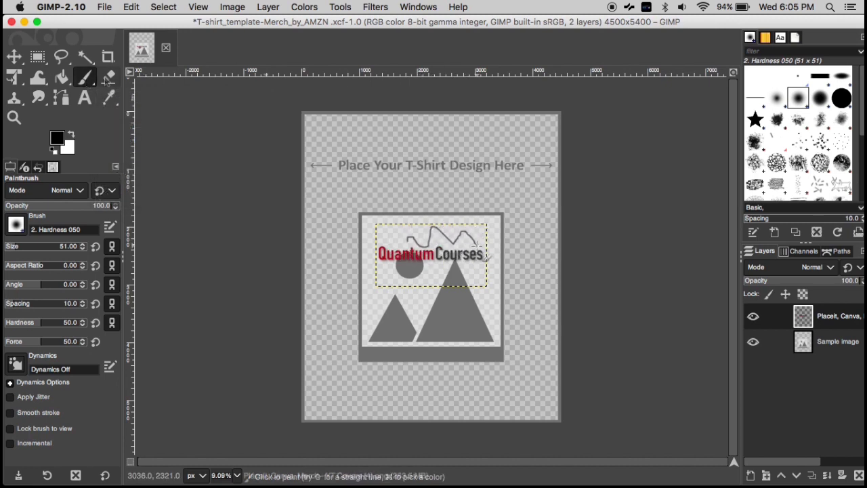
{"action": "left_click", "coordinate": [107, 78]}
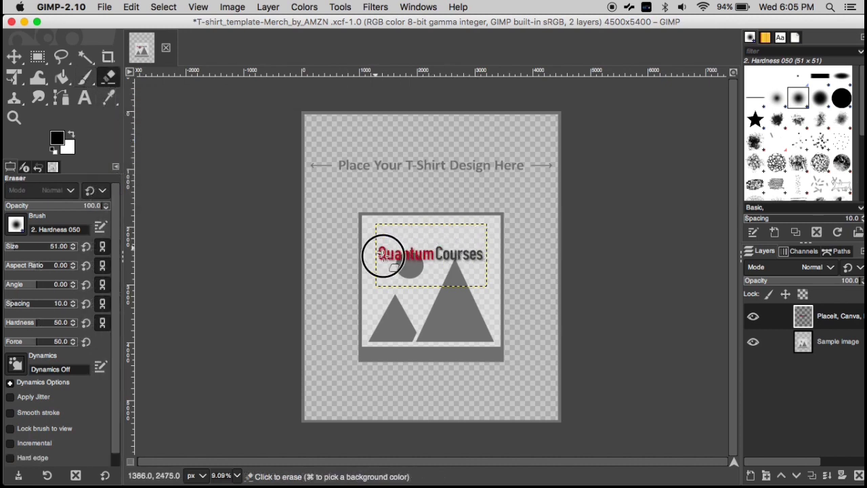
{"action": "left_click_drag", "start_coordinate": [369, 259], "coordinate": [381, 252]}
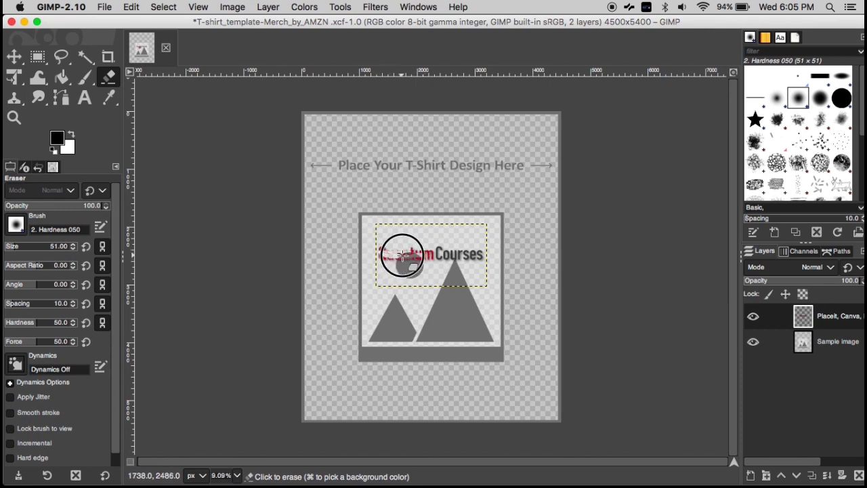
{"action": "left_click_drag", "start_coordinate": [382, 251], "coordinate": [393, 252]}
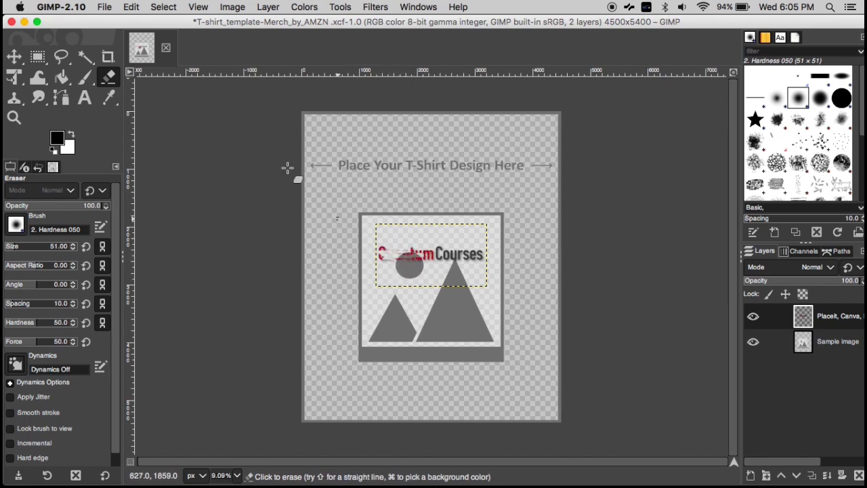
{"action": "left_click", "coordinate": [132, 7]}
{"action": "left_click", "coordinate": [135, 22]}
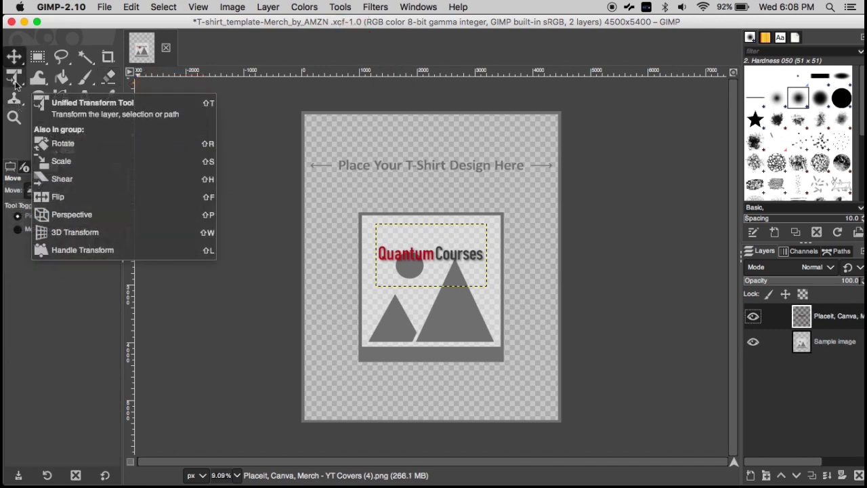
Step: Scale the Quantum Courses text about 1.9x and move it up near the design top
{"action": "left_click", "coordinate": [15, 82]}
{"action": "left_click", "coordinate": [509, 227]}
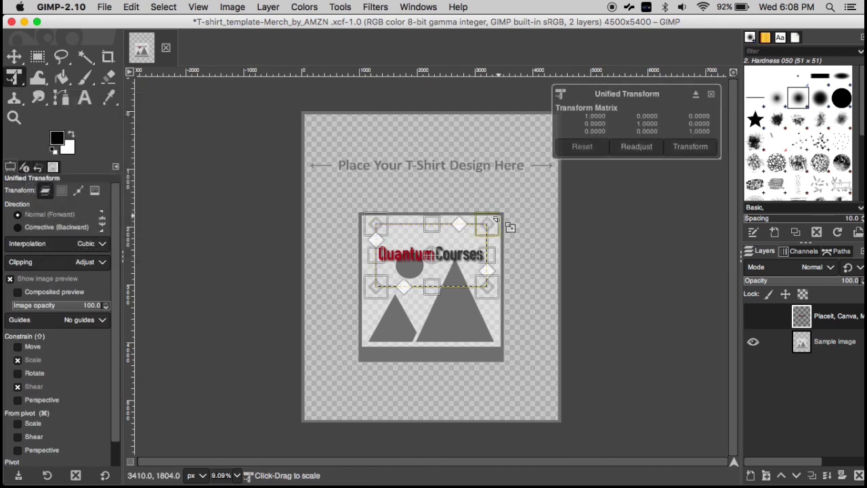
{"action": "left_click_drag", "start_coordinate": [509, 227], "coordinate": [521, 199]}
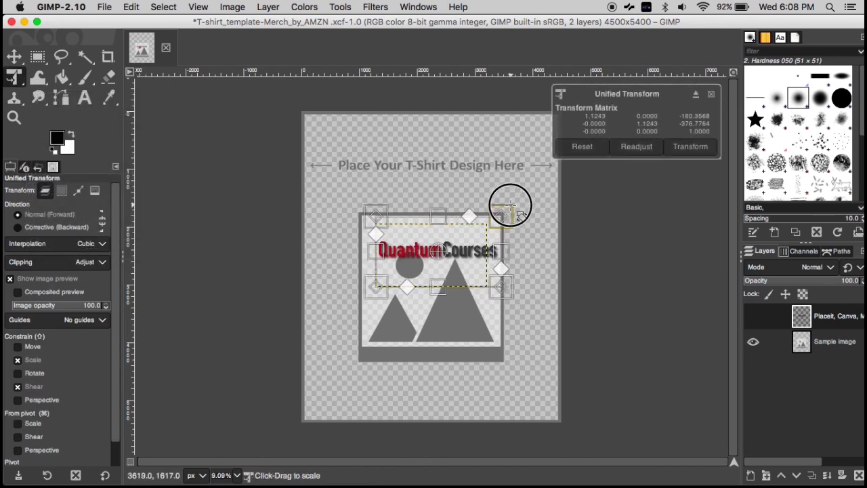
{"action": "left_click_drag", "start_coordinate": [370, 192], "coordinate": [312, 161]}
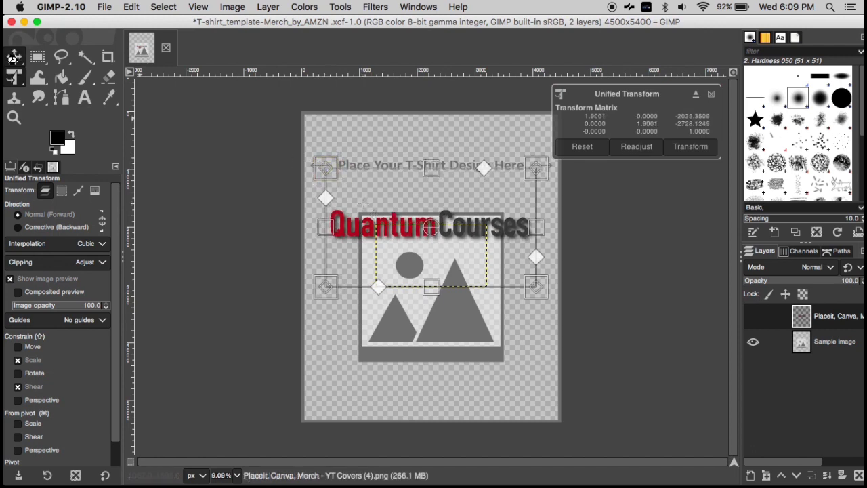
{"action": "key", "text": "m"}
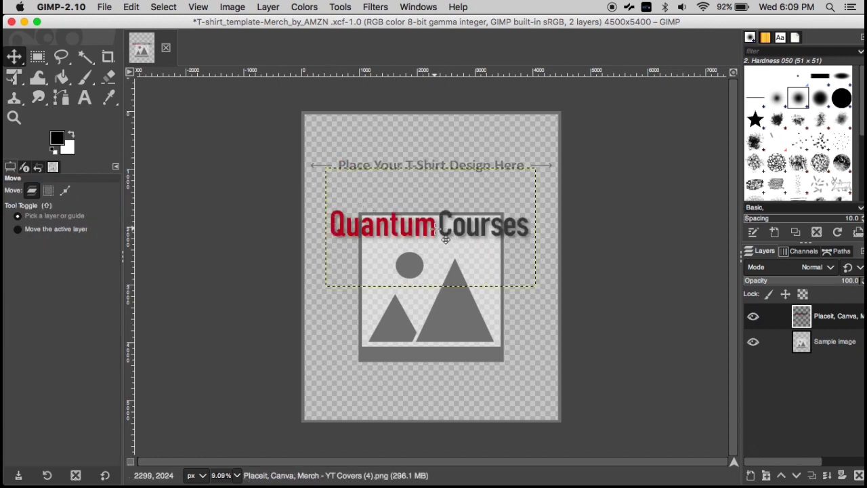
{"action": "left_click_drag", "start_coordinate": [446, 239], "coordinate": [445, 207]}
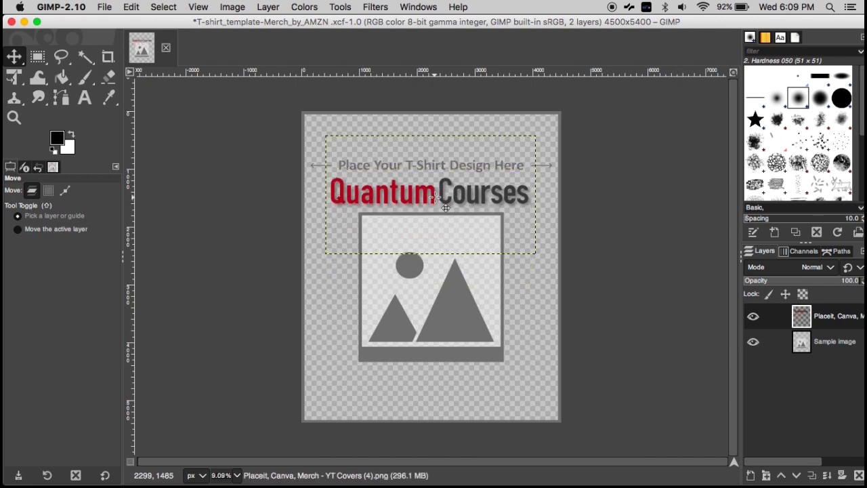
{"action": "left_click_drag", "start_coordinate": [446, 207], "coordinate": [445, 197]}
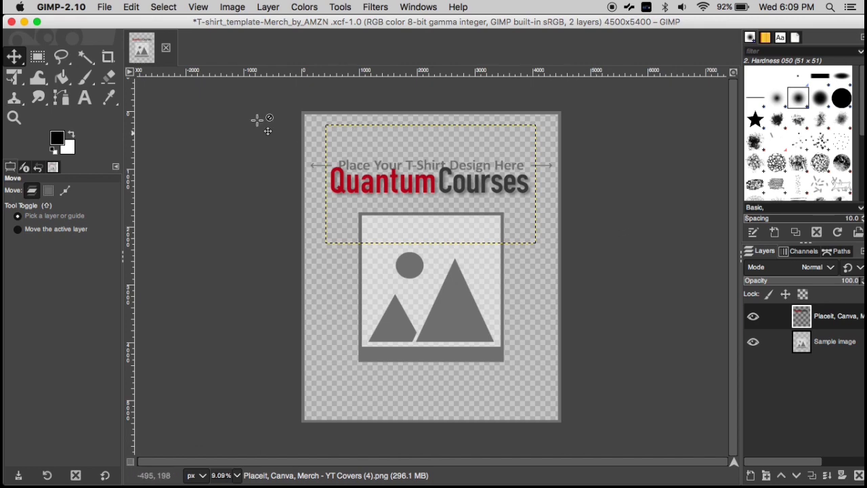
Step: Add the red Q logo image 'YT Covers (3).png' as a new layer
{"action": "left_click", "coordinate": [102, 7]}
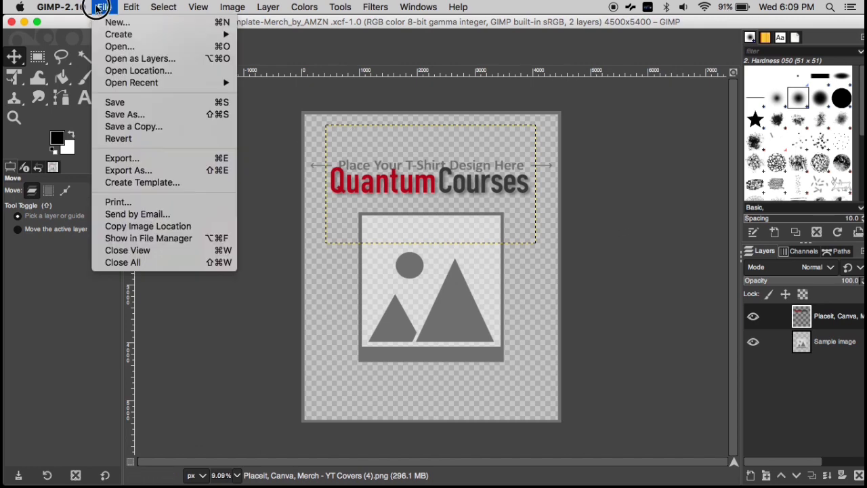
{"action": "left_click", "coordinate": [138, 60]}
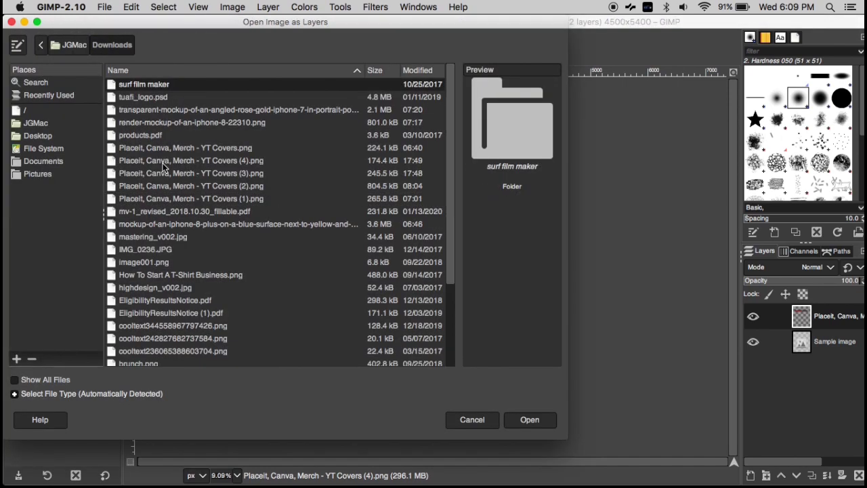
{"action": "left_click", "coordinate": [163, 175]}
{"action": "double_click", "coordinate": [162, 175]}
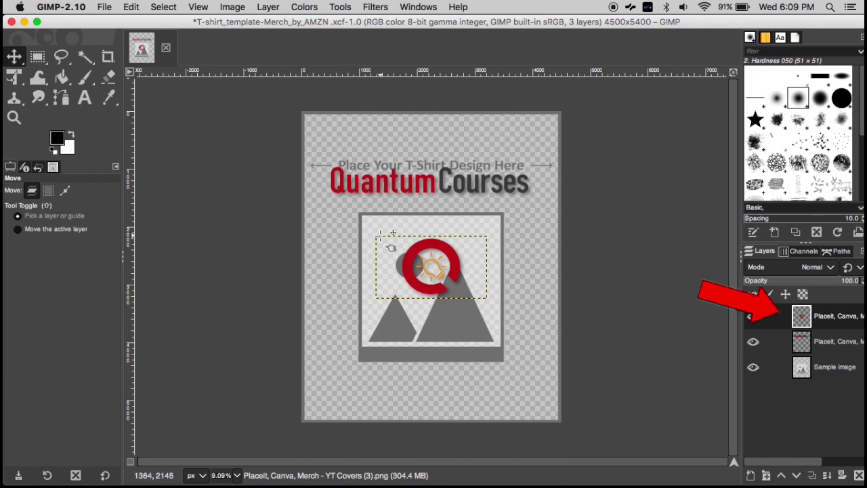
Step: Enlarge the Q logo and move the Quantum Courses text just below it
{"action": "key", "text": "shift+t"}
{"action": "left_click", "coordinate": [426, 261]}
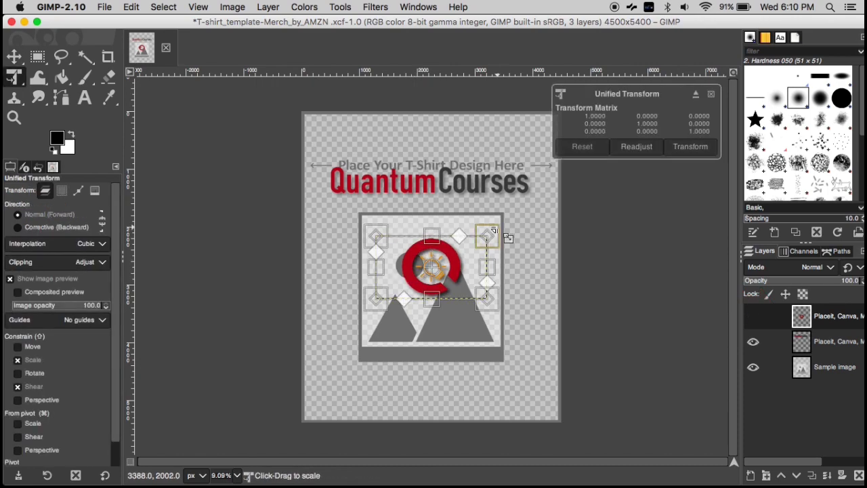
{"action": "mouse_move", "coordinate": [507, 232]}
{"action": "left_mouse_down"}
{"action": "mouse_move", "coordinate": [537, 208]}
{"action": "mouse_move", "coordinate": [523, 247]}
{"action": "left_mouse_up"}
{"action": "key", "text": "Return"}
{"action": "key", "text": "m"}
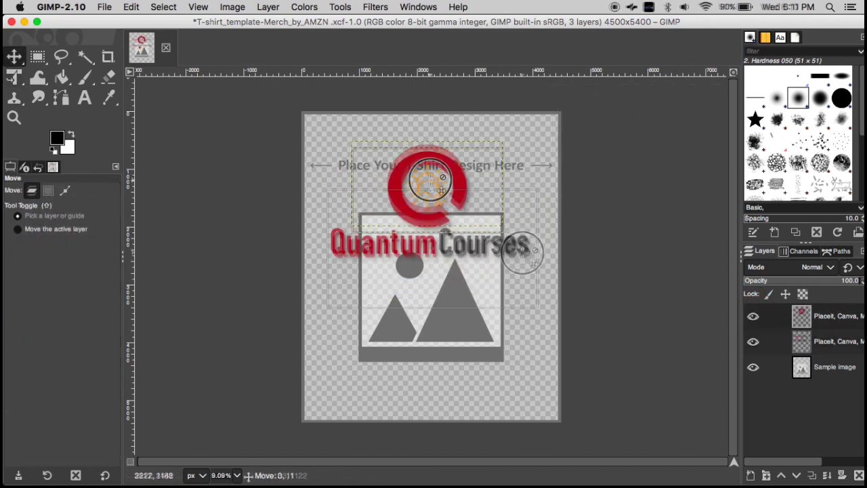
{"action": "left_click_drag", "start_coordinate": [468, 173], "coordinate": [474, 179]}
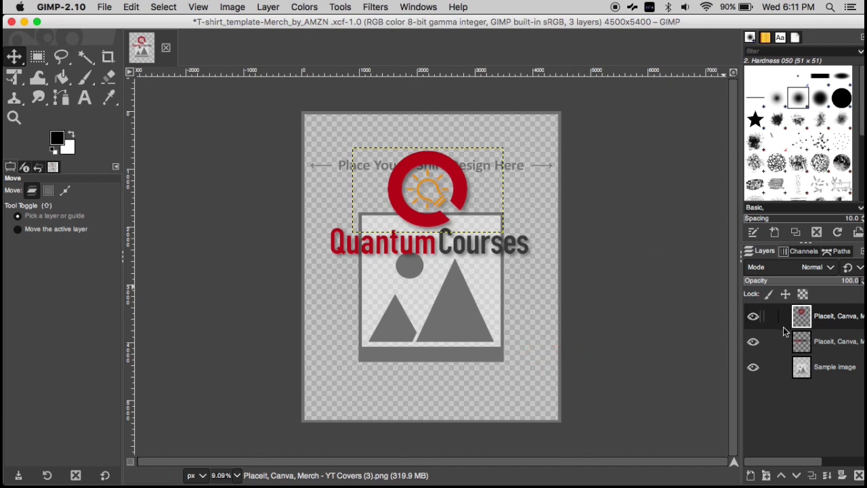
Step: Hide the Sample image layer and export the design as 'Sample Design - Merch.png'
{"action": "left_click", "coordinate": [754, 369]}
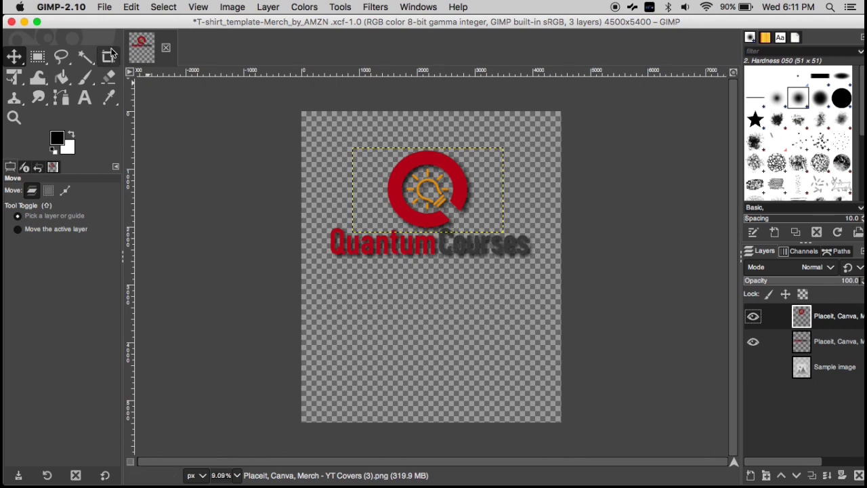
{"action": "left_click", "coordinate": [104, 10]}
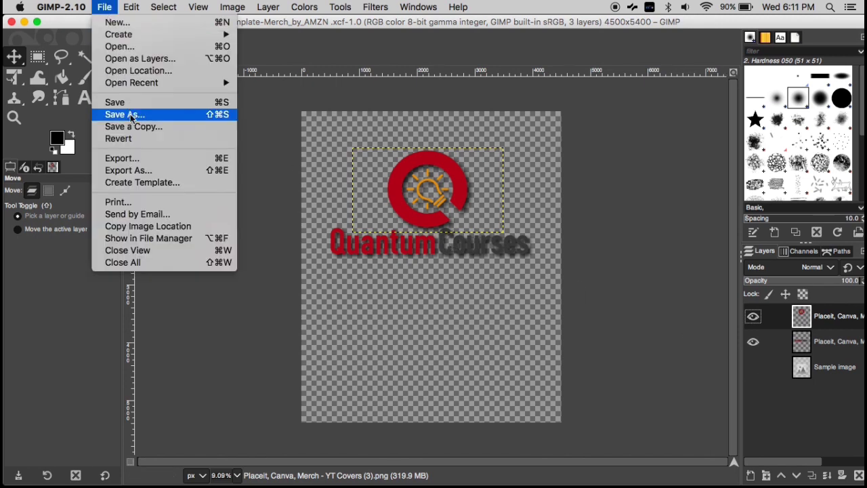
{"action": "left_click", "coordinate": [144, 174]}
{"action": "type", "text": "Sample Design - Merch"}
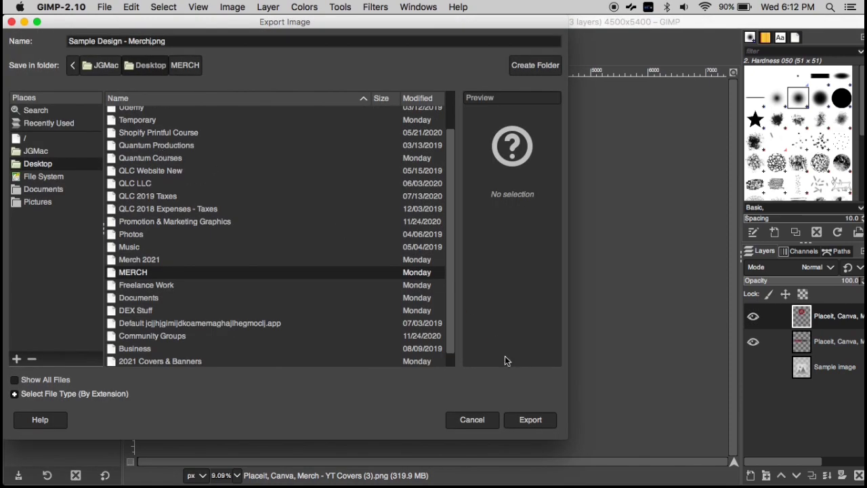
{"action": "left_click", "coordinate": [530, 419]}
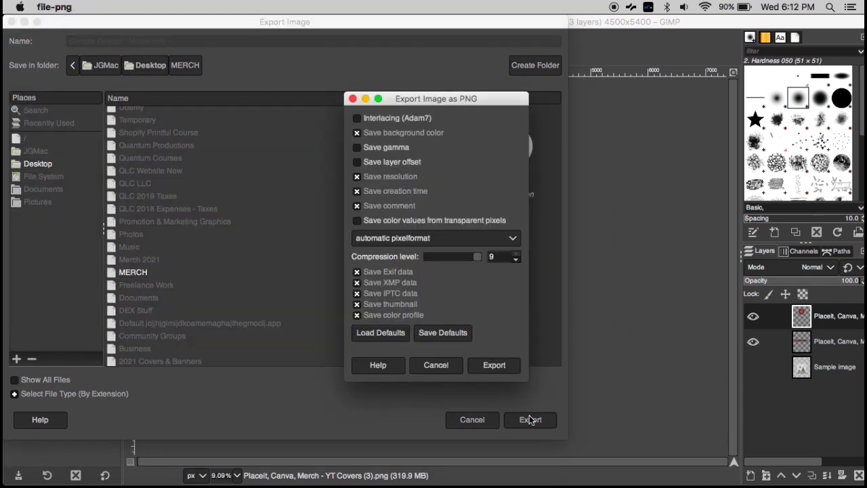
{"action": "left_click", "coordinate": [498, 366]}
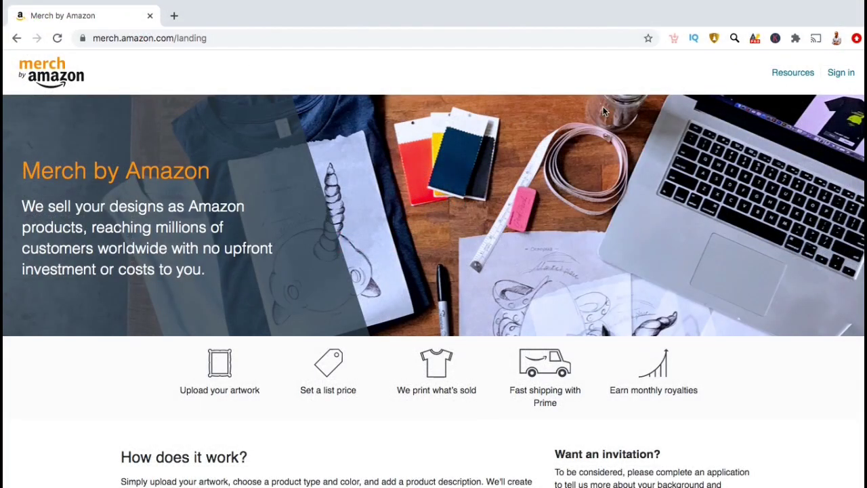
Step: Sign in to Merch by Amazon and open product selection on the Create page
{"action": "left_click", "coordinate": [842, 73]}
{"action": "left_click", "coordinate": [195, 110]}
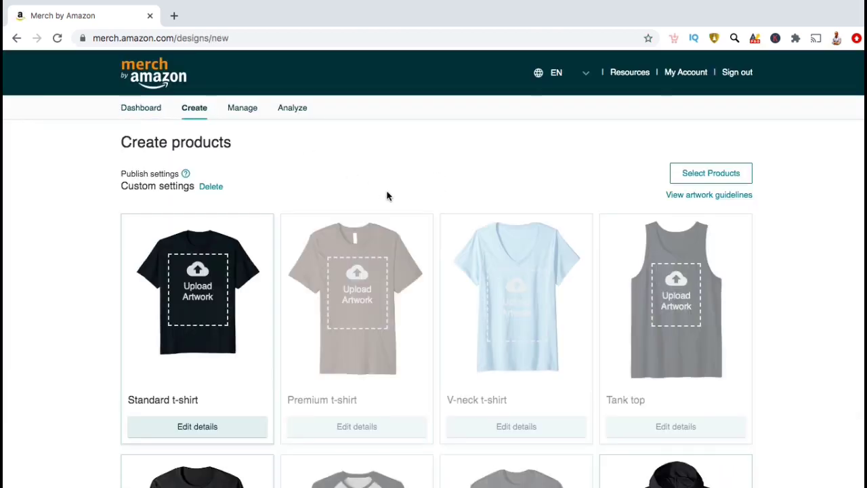
{"action": "left_click", "coordinate": [689, 176]}
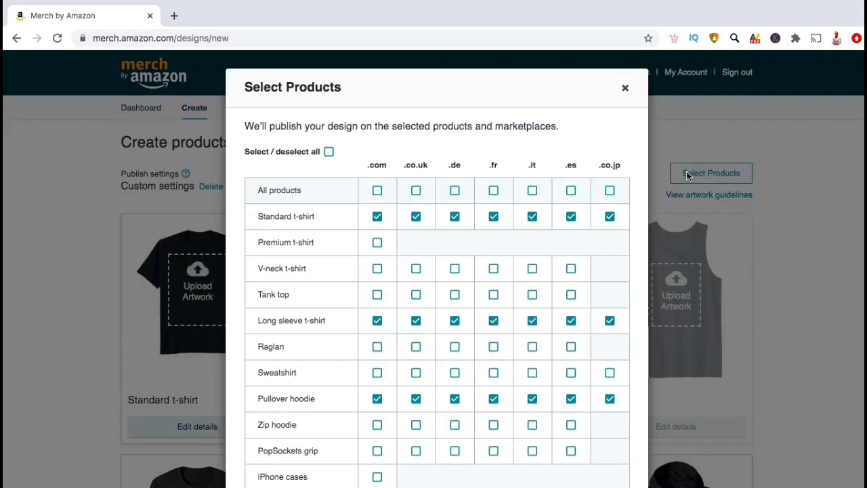
Step: Select only the Standard t-shirt for the .com marketplace and continue
{"action": "scroll", "coordinate": [329, 145], "scroll_direction": "down", "scroll_amount": 3}
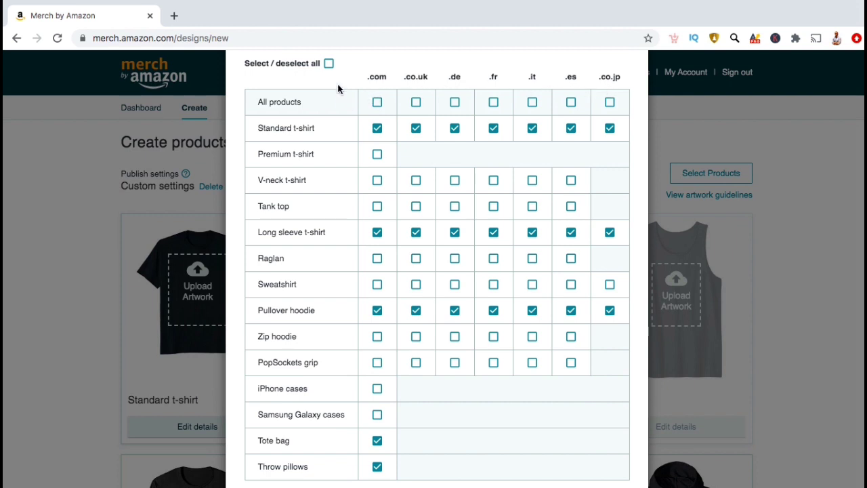
{"action": "left_click", "coordinate": [328, 64]}
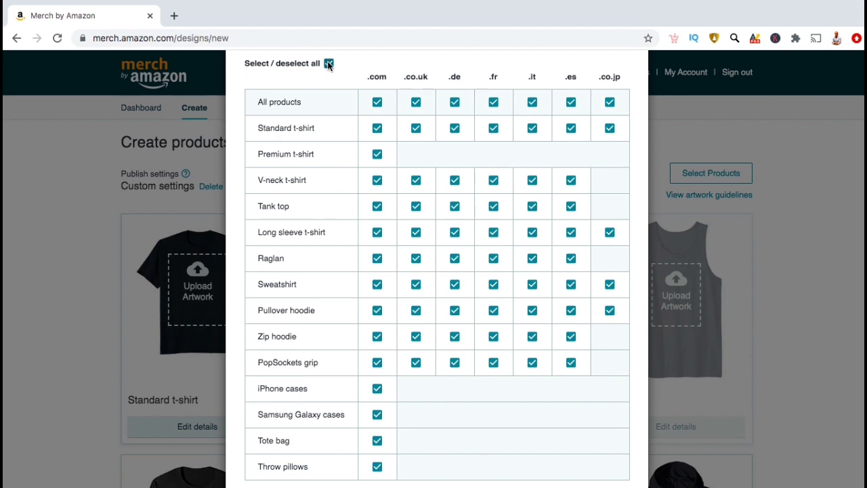
{"action": "left_click", "coordinate": [328, 64]}
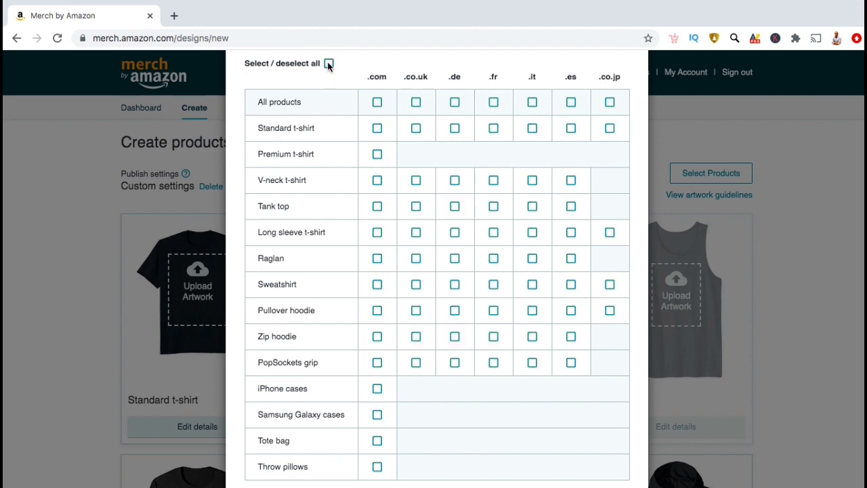
{"action": "left_click", "coordinate": [379, 132]}
{"action": "scroll", "coordinate": [623, 224], "scroll_direction": "down", "scroll_amount": 2}
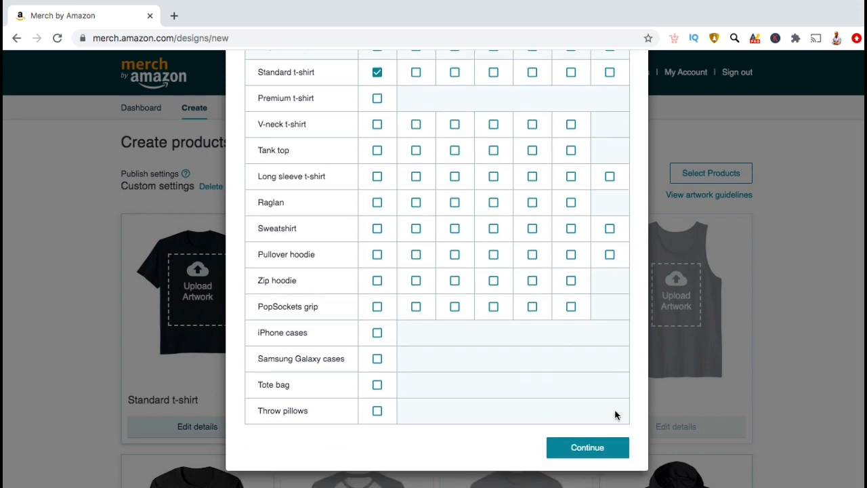
{"action": "left_click", "coordinate": [605, 454]}
{"action": "scroll", "coordinate": [682, 391], "scroll_direction": "down", "scroll_amount": 1}
Step: Upload Sample Design - Merch.png as the Standard t-shirt artwork and open its detail settings
{"action": "scroll", "coordinate": [682, 391], "scroll_direction": "down", "scroll_amount": 2}
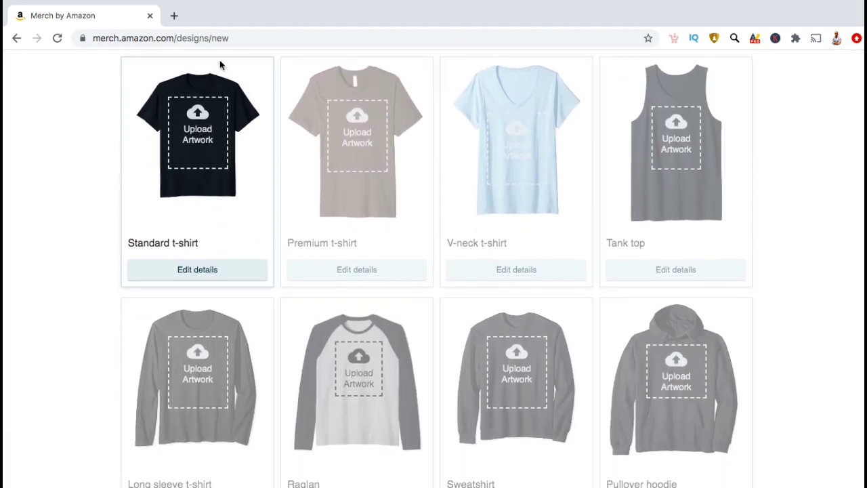
{"action": "left_click", "coordinate": [205, 153]}
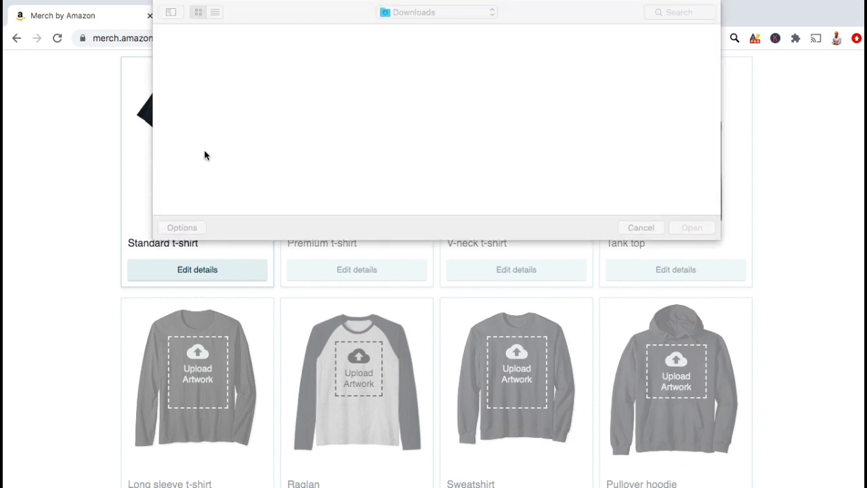
{"action": "left_click", "coordinate": [569, 110]}
{"action": "double_click", "coordinate": [569, 110]}
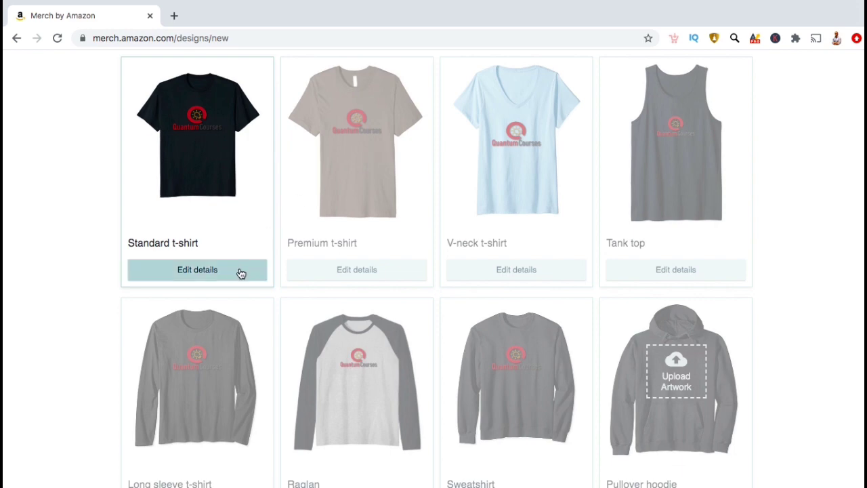
{"action": "left_click", "coordinate": [220, 277]}
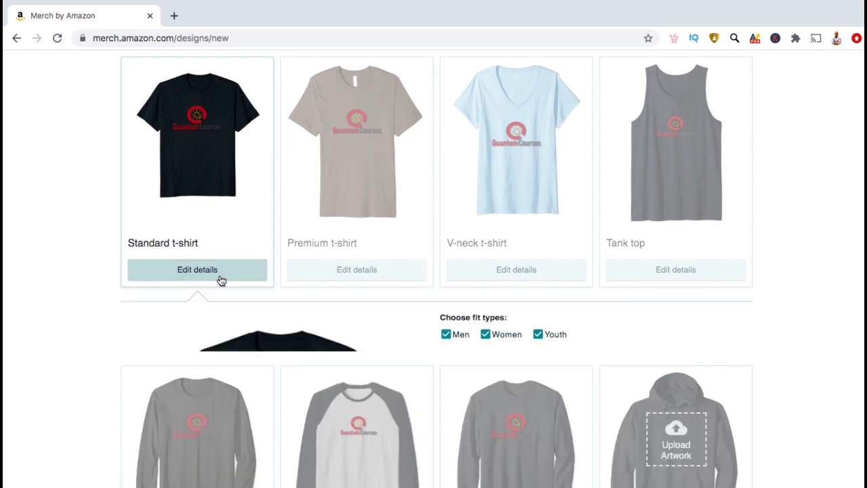
Step: Include black among the Standard t-shirt colours and scroll down to Product details
{"action": "left_click", "coordinate": [510, 179]}
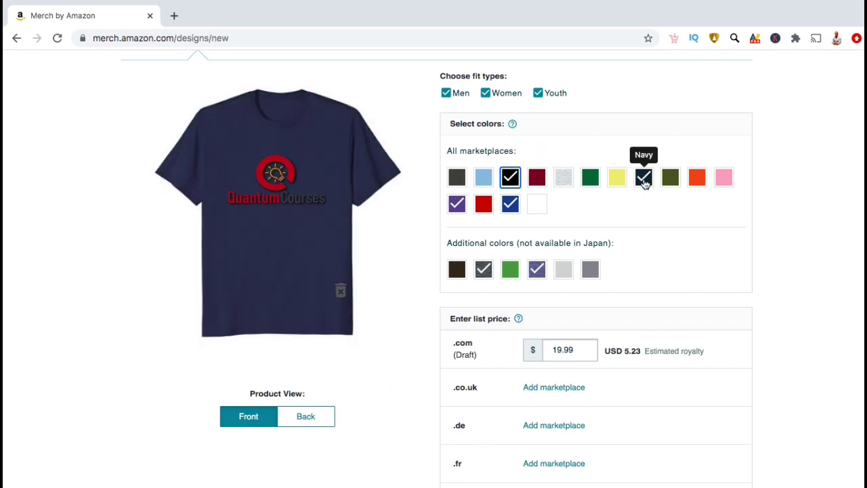
{"action": "scroll", "coordinate": [798, 272], "scroll_direction": "down", "scroll_amount": 3}
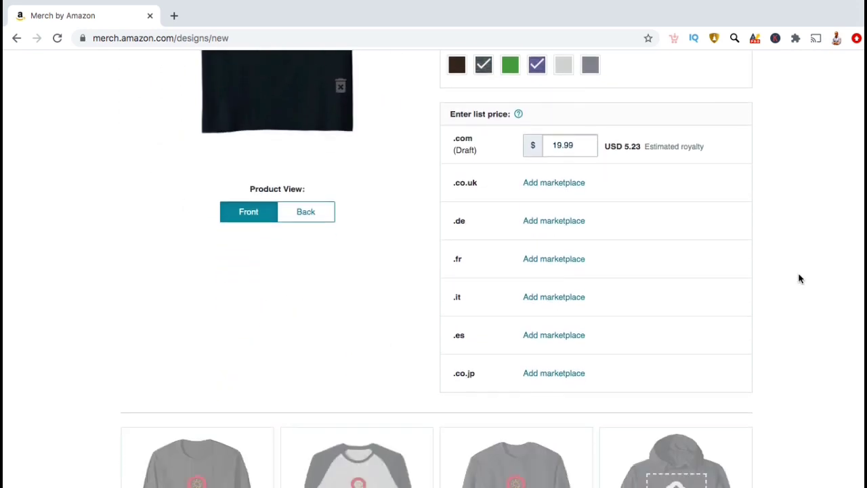
{"action": "scroll", "coordinate": [798, 272], "scroll_direction": "down", "scroll_amount": 2}
{"action": "scroll", "coordinate": [798, 272], "scroll_direction": "down", "scroll_amount": 2}
{"action": "scroll", "coordinate": [798, 273], "scroll_direction": "down", "scroll_amount": 2}
{"action": "scroll", "coordinate": [798, 272], "scroll_direction": "down", "scroll_amount": 2}
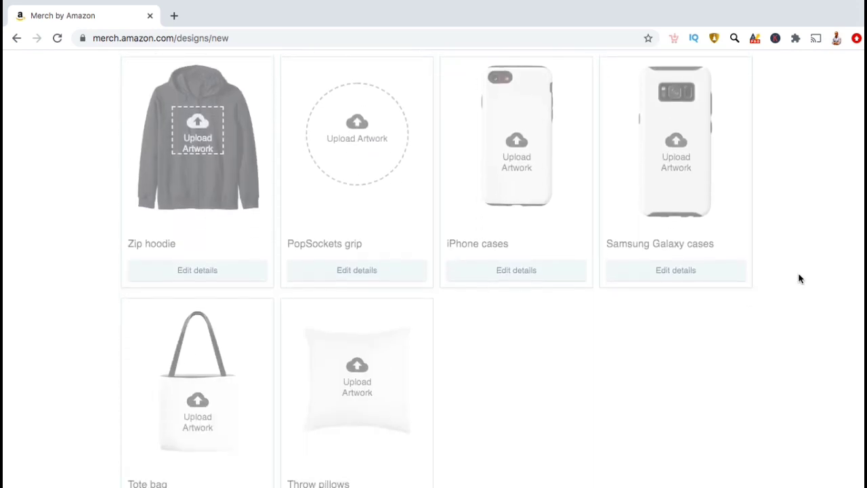
{"action": "scroll", "coordinate": [822, 244], "scroll_direction": "down", "scroll_amount": 2}
{"action": "scroll", "coordinate": [822, 244], "scroll_direction": "down", "scroll_amount": 3}
{"action": "scroll", "coordinate": [822, 248], "scroll_direction": "down", "scroll_amount": 2}
{"action": "scroll", "coordinate": [823, 248], "scroll_direction": "down", "scroll_amount": 1}
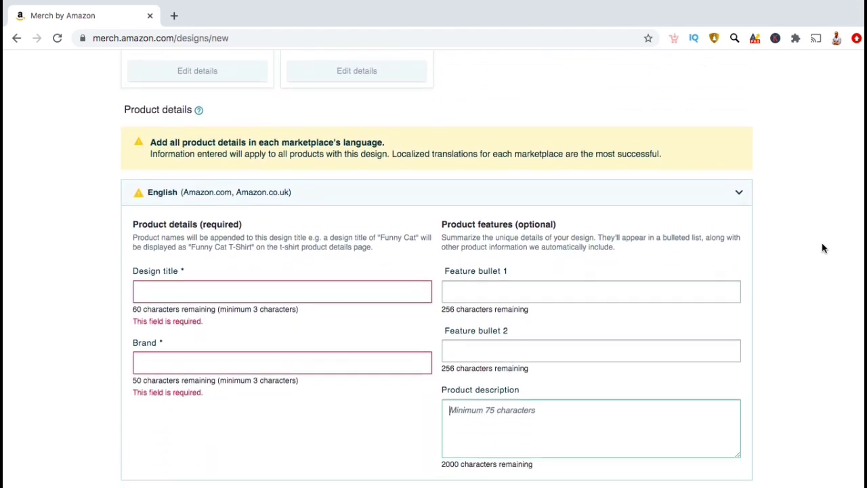
{"action": "scroll", "coordinate": [823, 248], "scroll_direction": "down", "scroll_amount": 1}
{"action": "scroll", "coordinate": [822, 248], "scroll_direction": "down", "scroll_amount": 1}
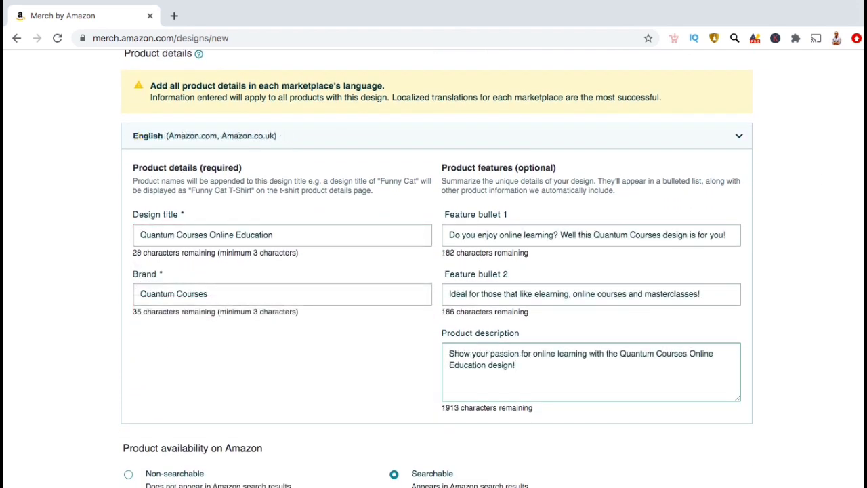
Step: Finish the Quantum Courses Online Education listing, kept searchable, and submit it for publishing
{"action": "scroll", "coordinate": [742, 325], "scroll_direction": "down", "scroll_amount": 3}
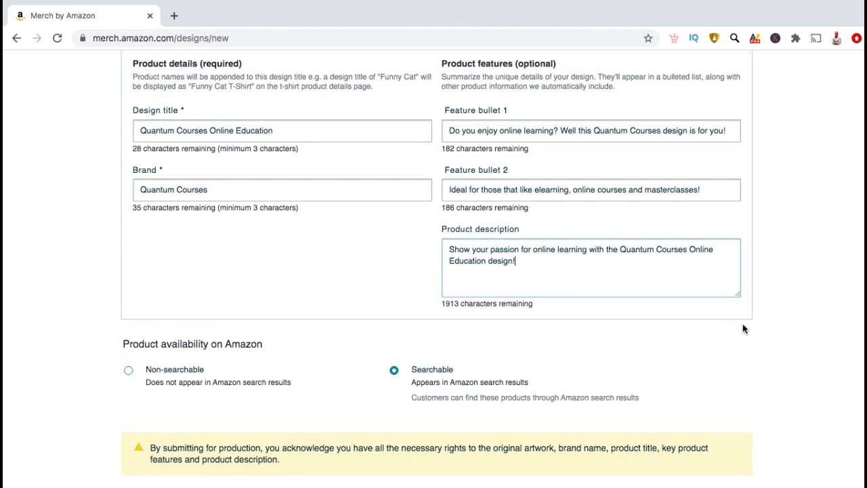
{"action": "scroll", "coordinate": [742, 325], "scroll_direction": "down", "scroll_amount": 1}
{"action": "scroll", "coordinate": [742, 328], "scroll_direction": "down", "scroll_amount": 4}
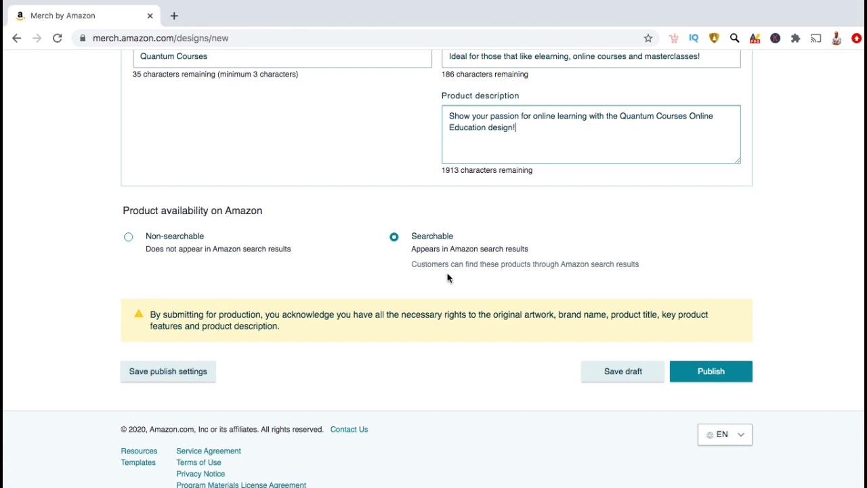
{"action": "left_click", "coordinate": [713, 373]}
Step: Confirm publishing the Standard t-shirt and go to the Manage products page
{"action": "left_click", "coordinate": [729, 378]}
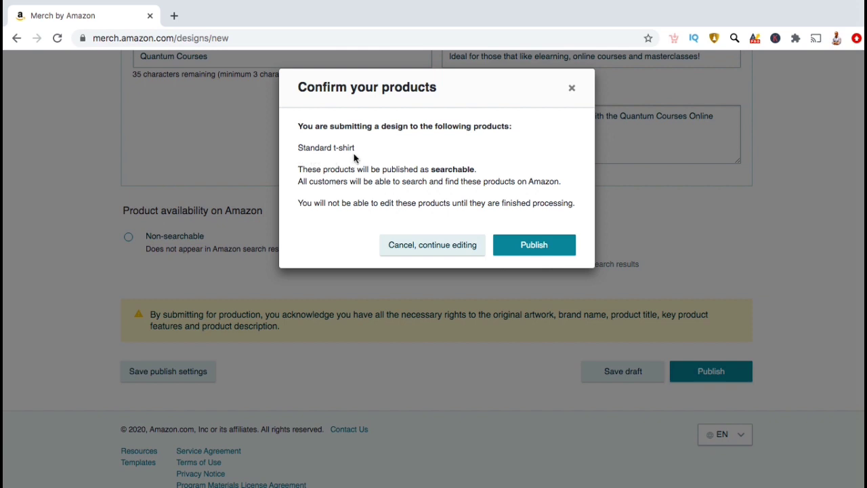
{"action": "left_click", "coordinate": [515, 246]}
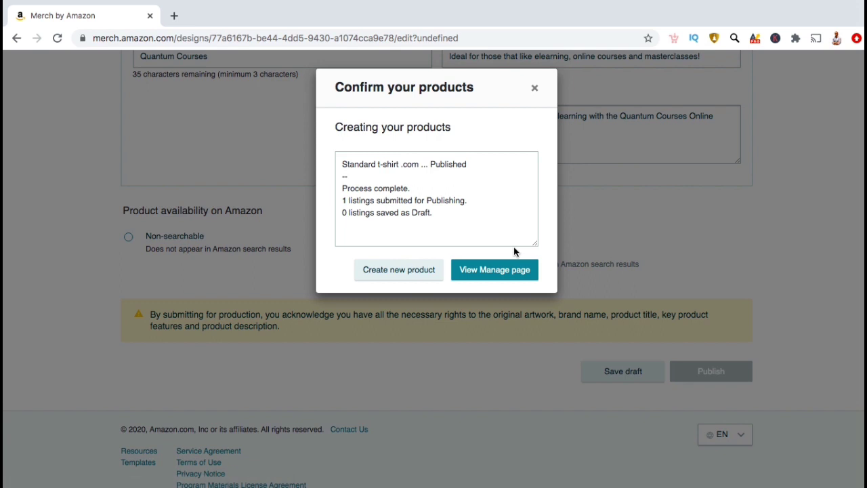
{"action": "left_click", "coordinate": [515, 271]}
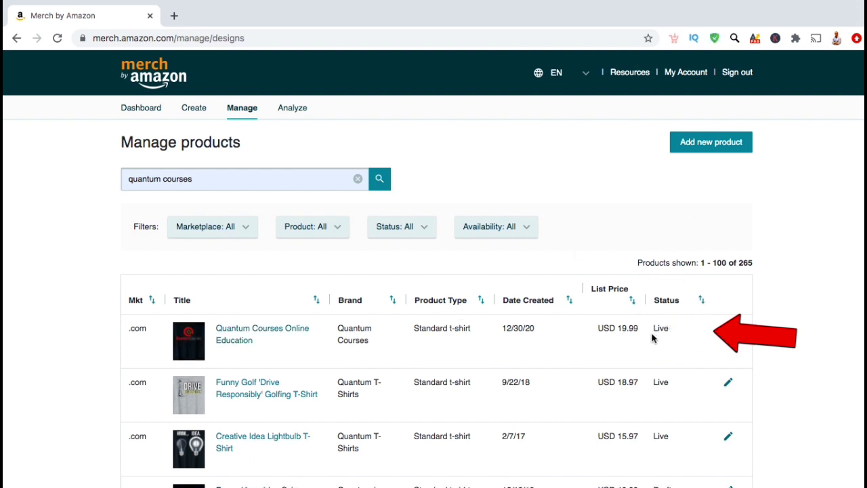
Step: Open the Quantum Courses Online Education T-Shirt's $19.99 Amazon product page and scroll through it
{"action": "left_click", "coordinate": [277, 330]}
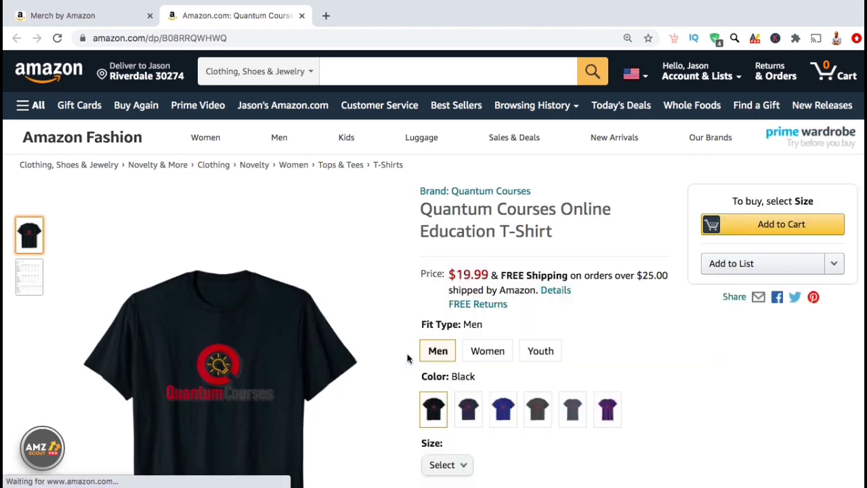
{"action": "scroll", "coordinate": [408, 358], "scroll_direction": "down", "scroll_amount": 3}
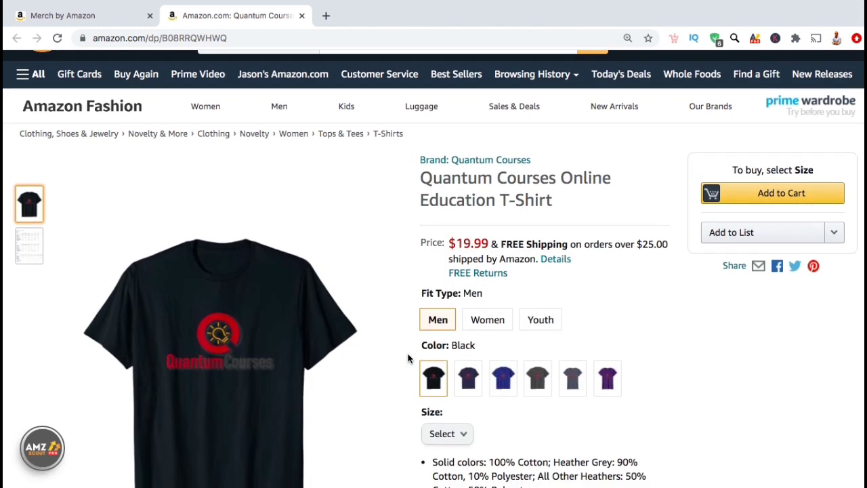
{"action": "scroll", "coordinate": [408, 358], "scroll_direction": "down", "scroll_amount": 1}
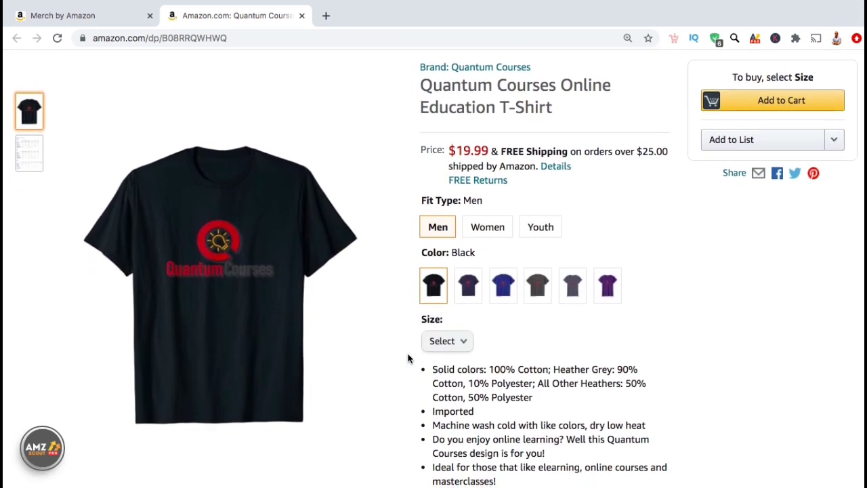